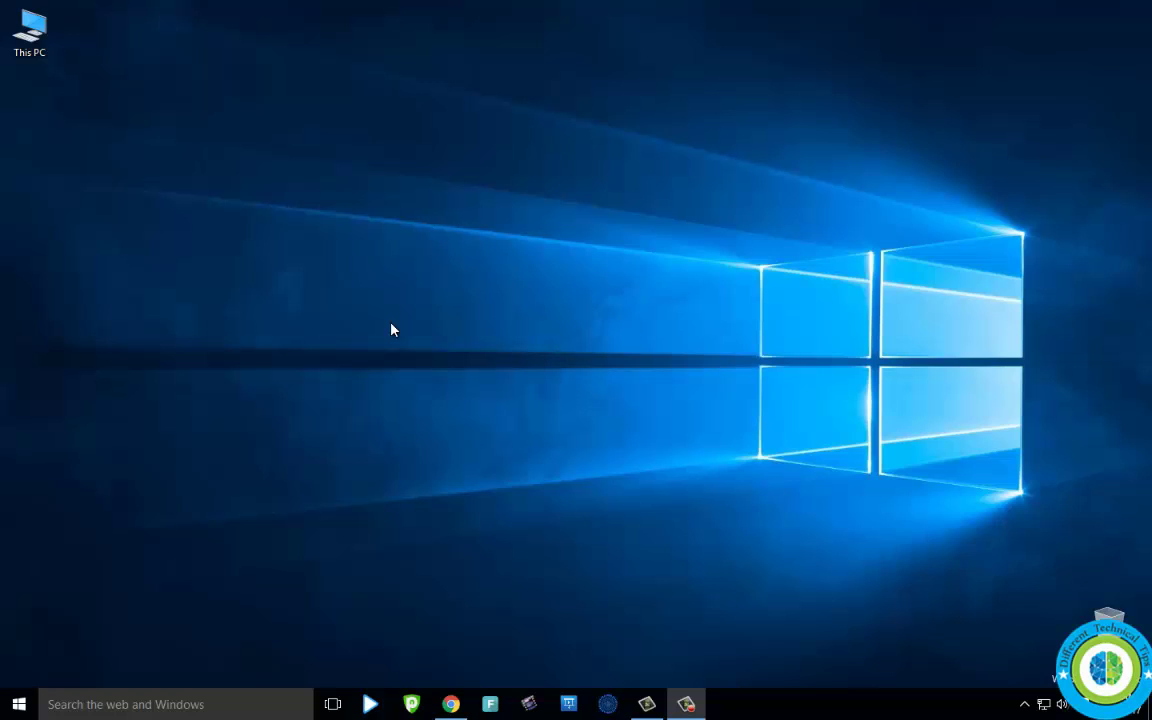
- Log in to Facebook in Chrome with the autofilled e-mail address and the account password
click(447, 704)
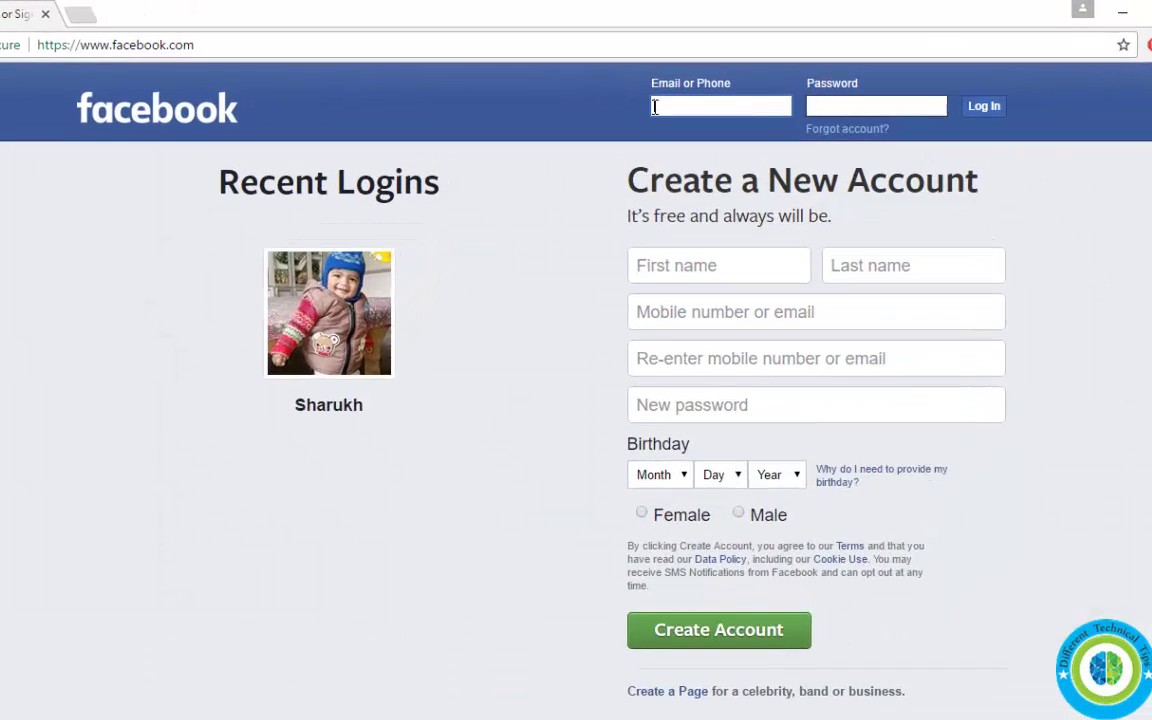
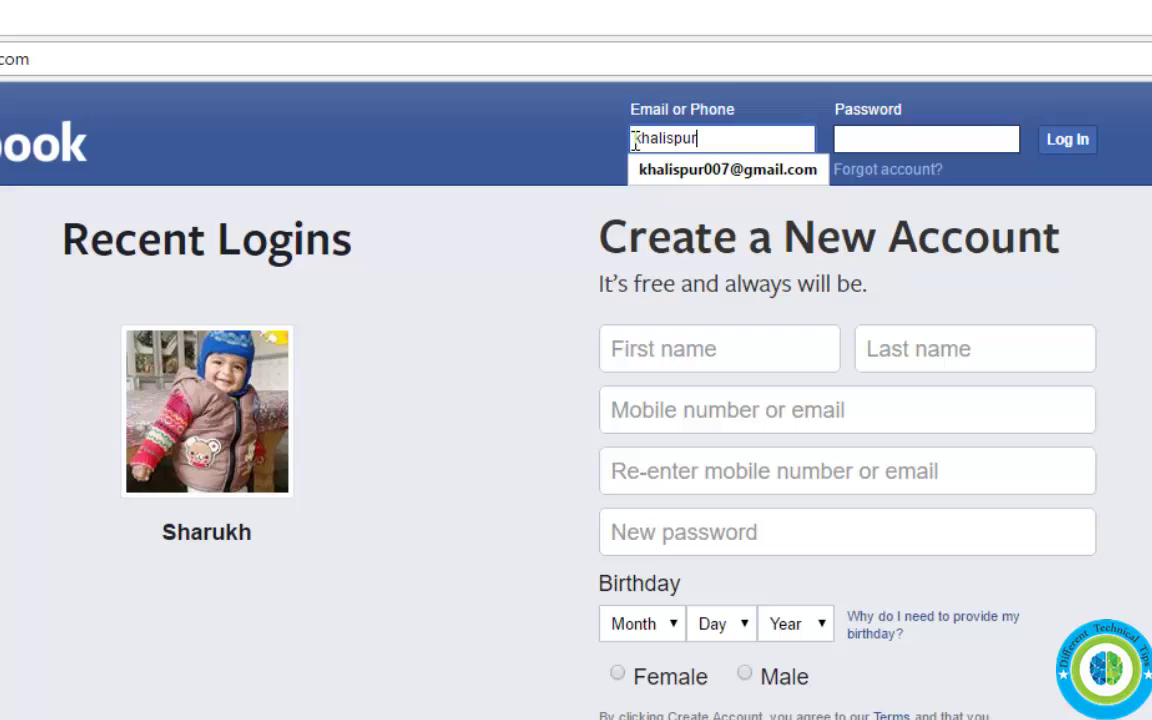
key(Down)
key(Return)
key(Tab)
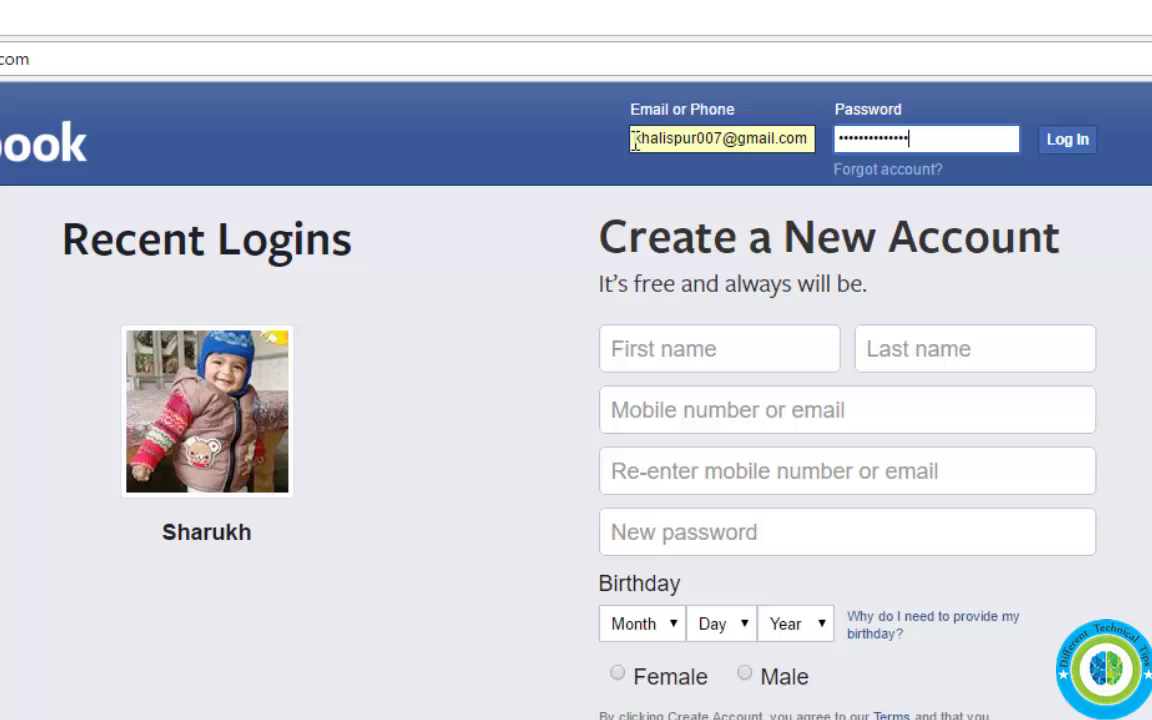
key(Return)
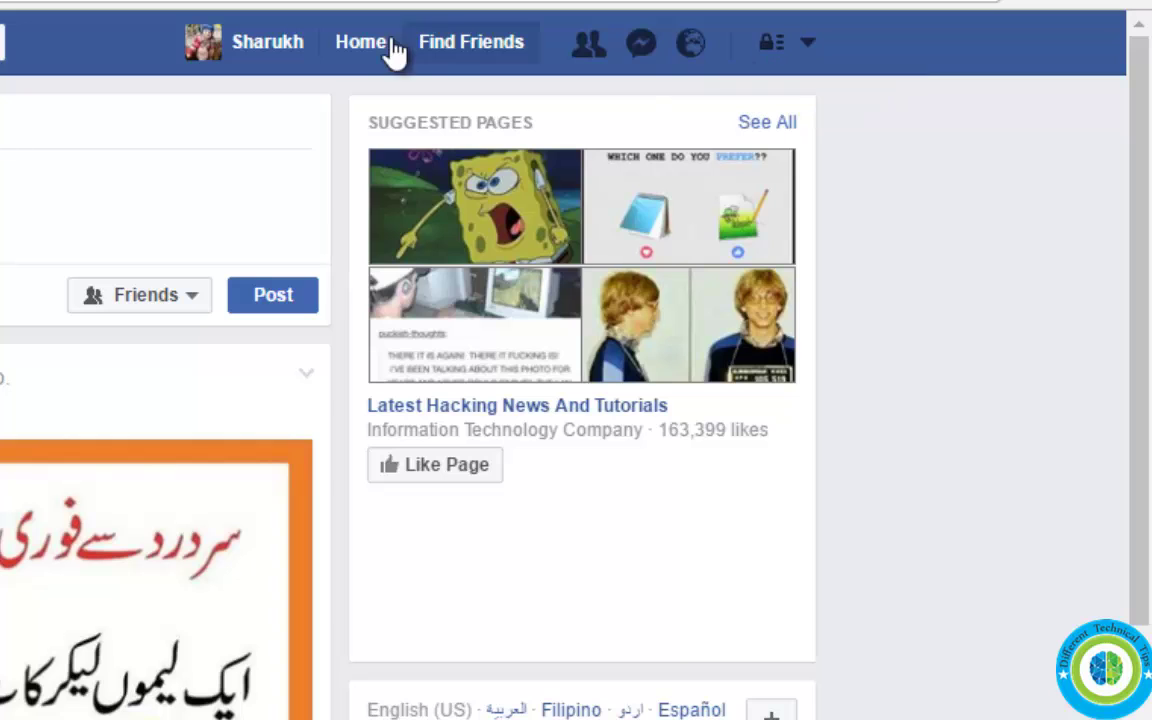
- Open the Deactivate Your Account form from Settings > Security
click(812, 46)
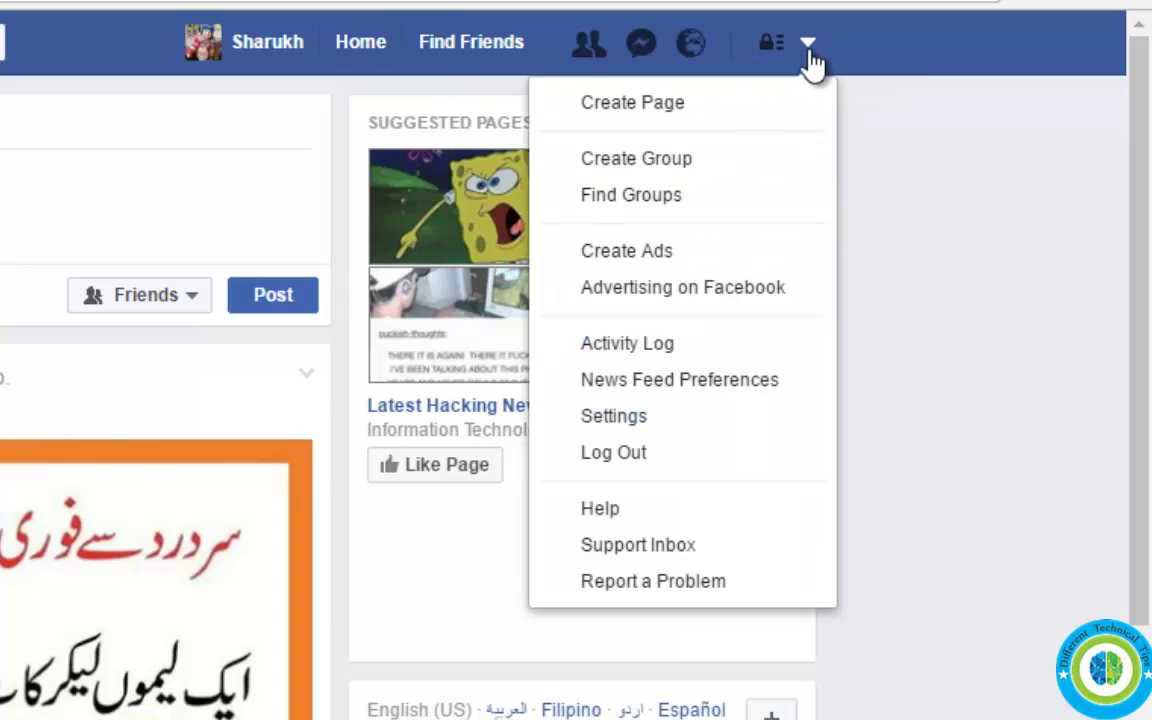
click(642, 428)
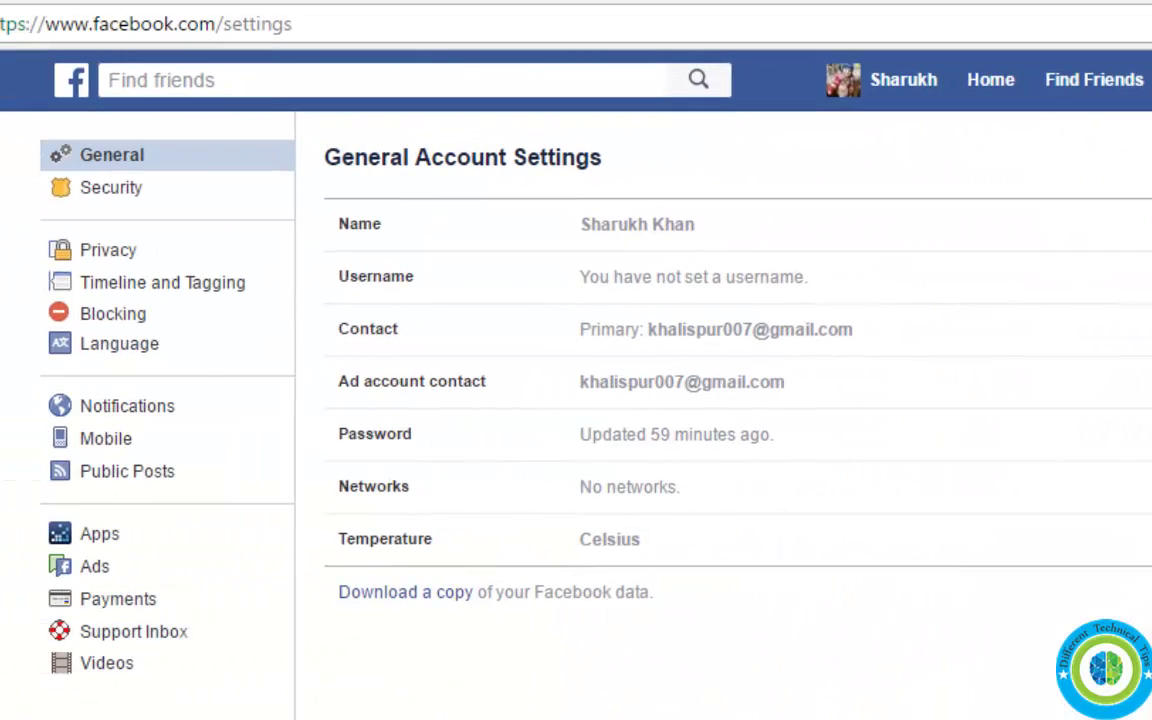
click(110, 190)
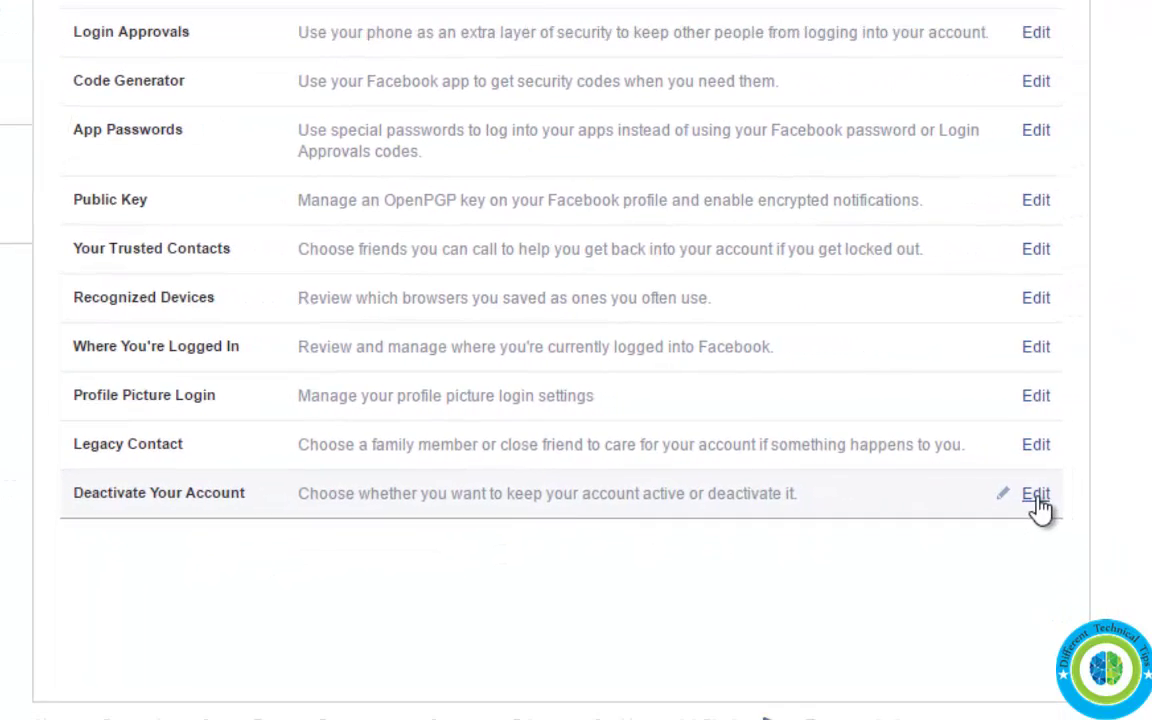
click(1036, 495)
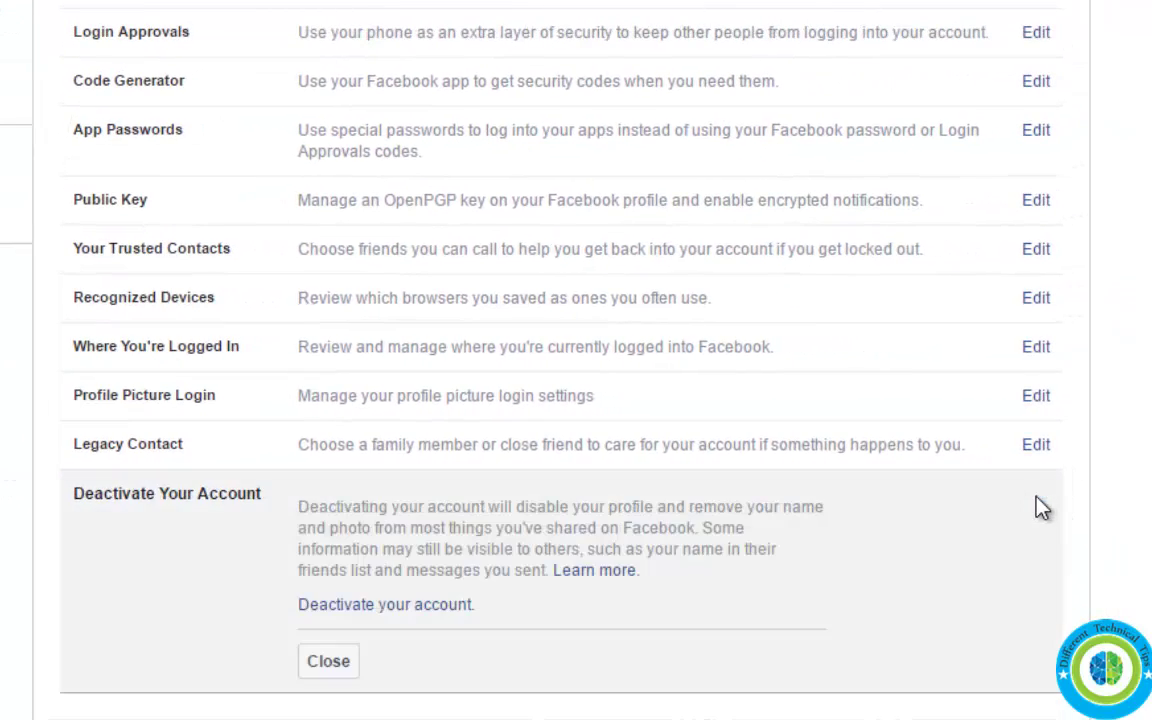
click(365, 605)
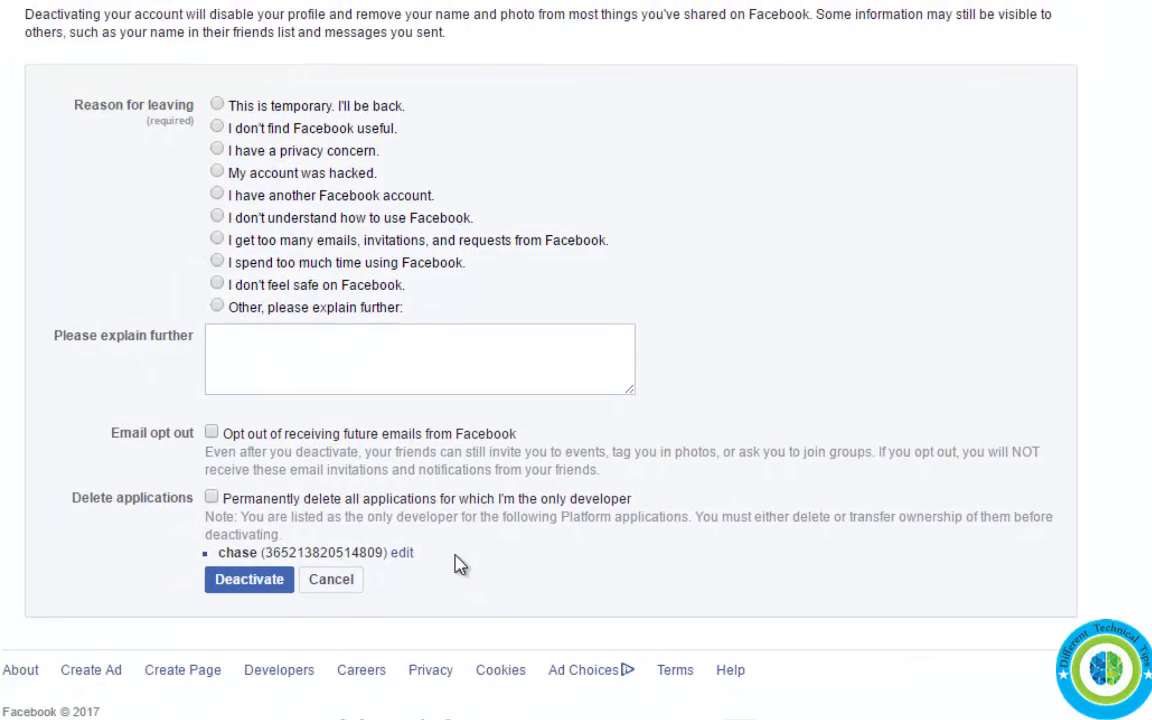
- Request a temporary deactivation with the 'This is temporary' reason and confirm Deactivate Now
click(238, 112)
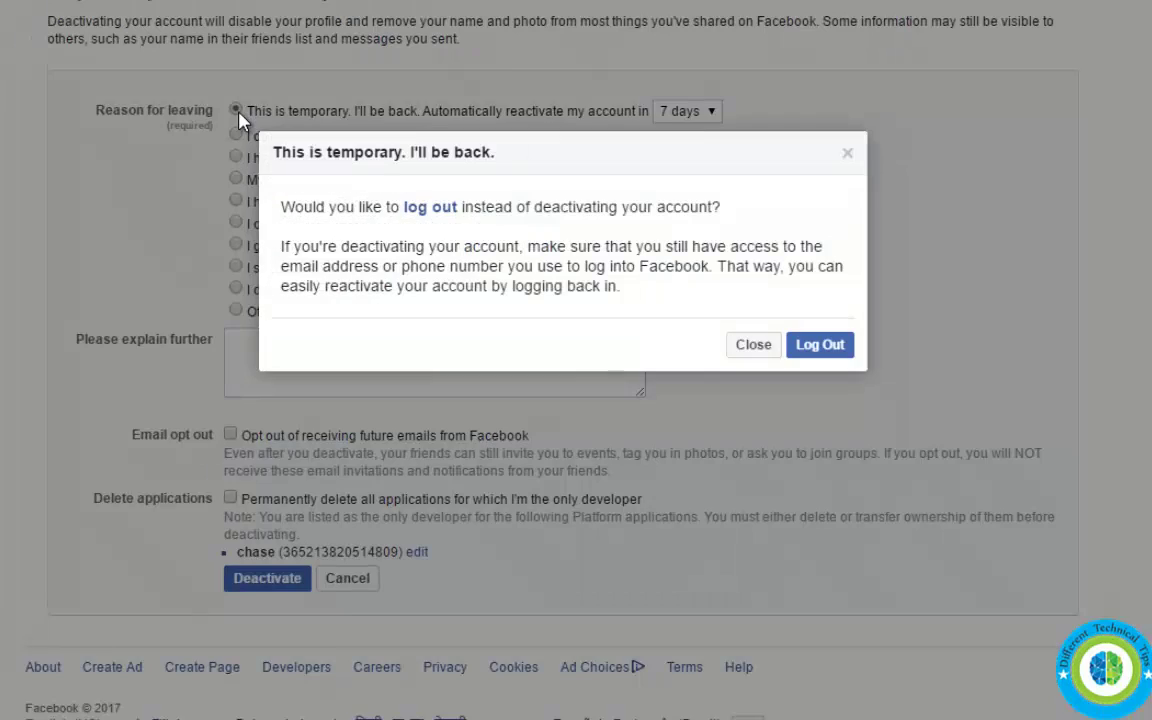
click(758, 346)
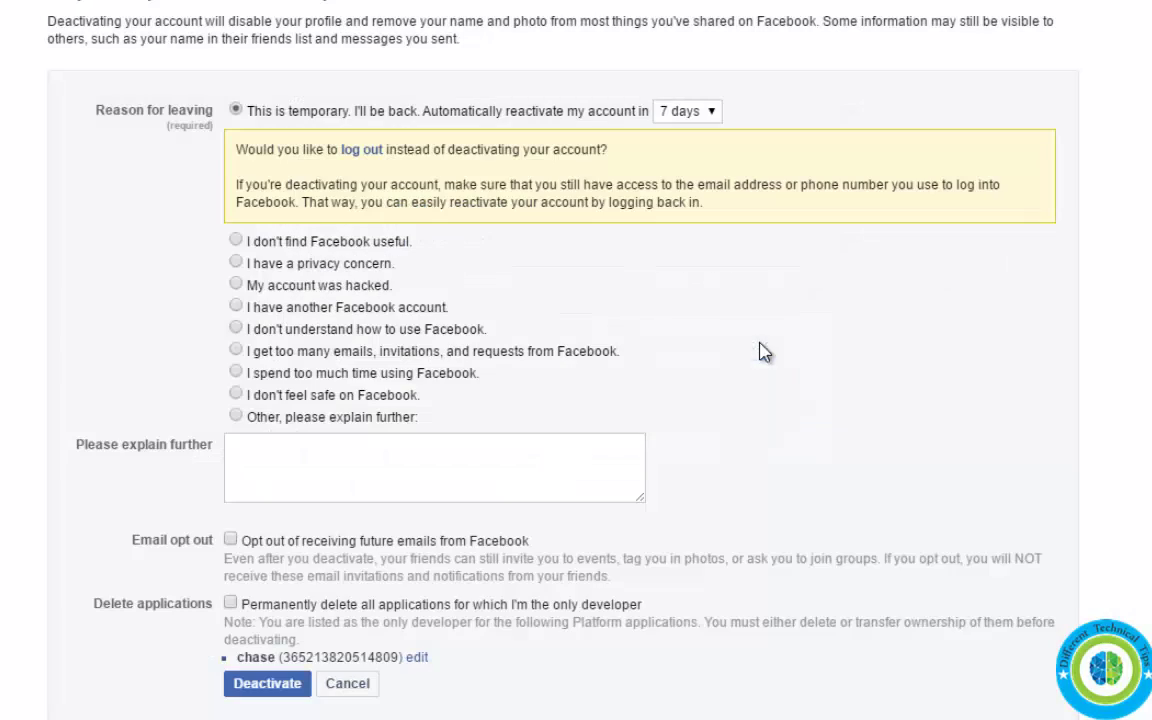
click(270, 688)
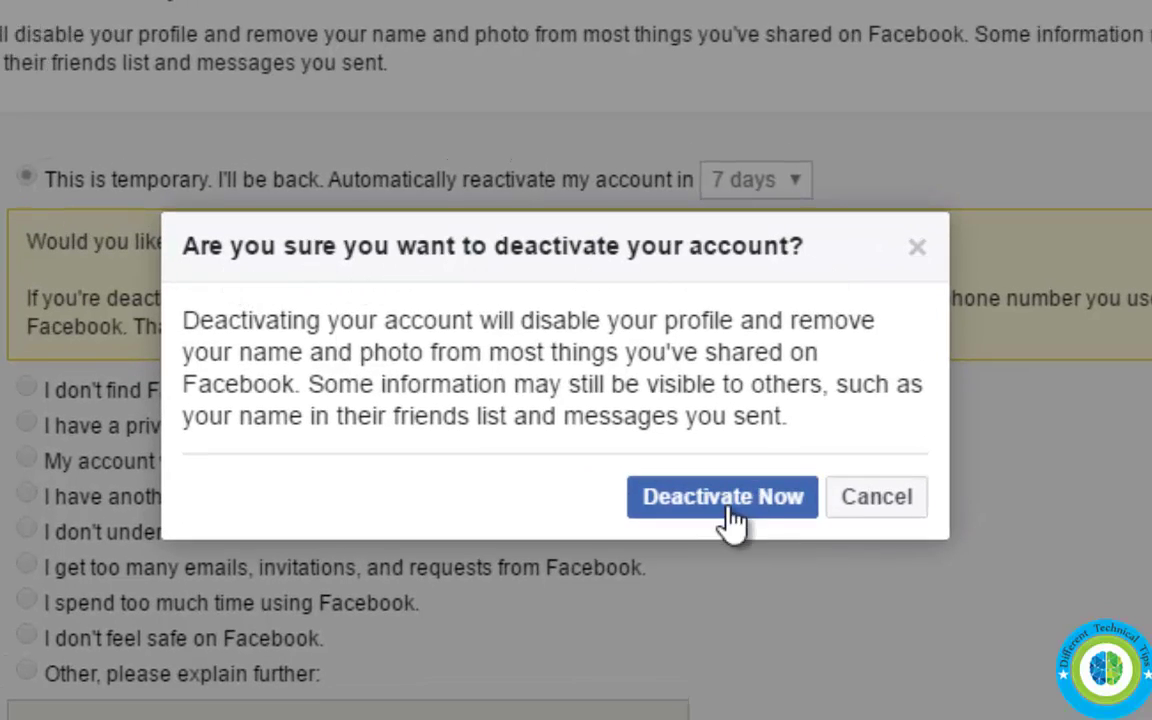
click(732, 500)
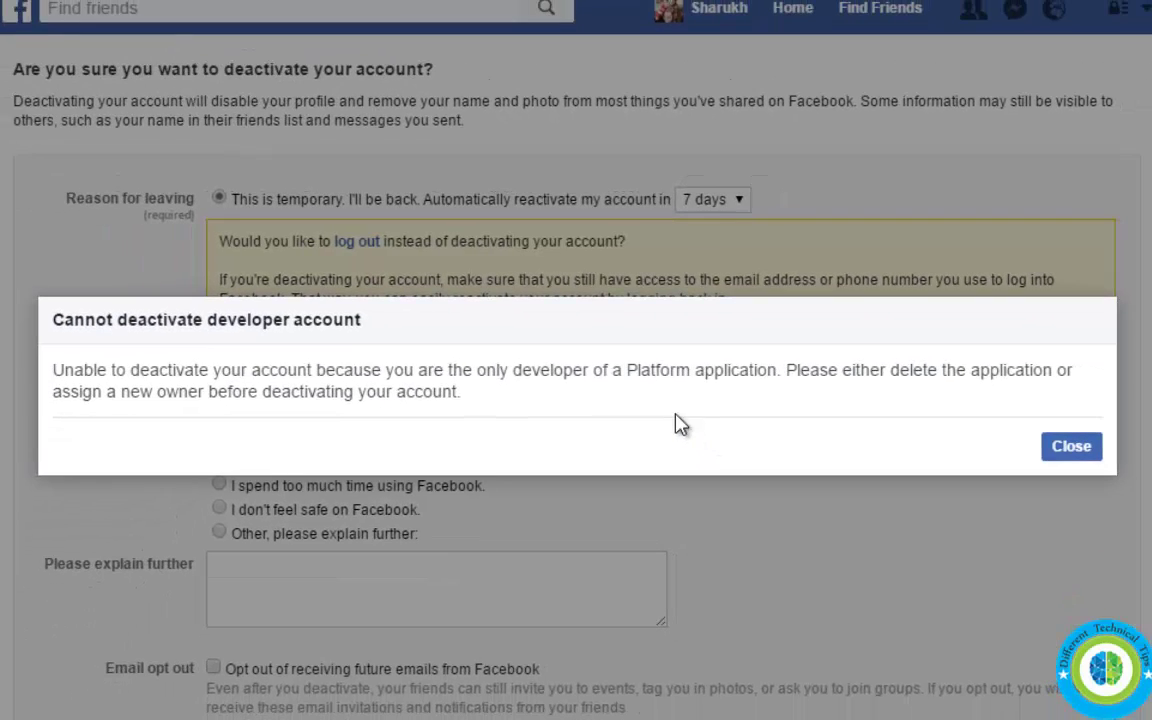
- Review the 'Cannot deactivate developer account' notice and the listed app chase to delete
drag(55, 318, 437, 327)
click(410, 342)
drag(60, 369, 571, 399)
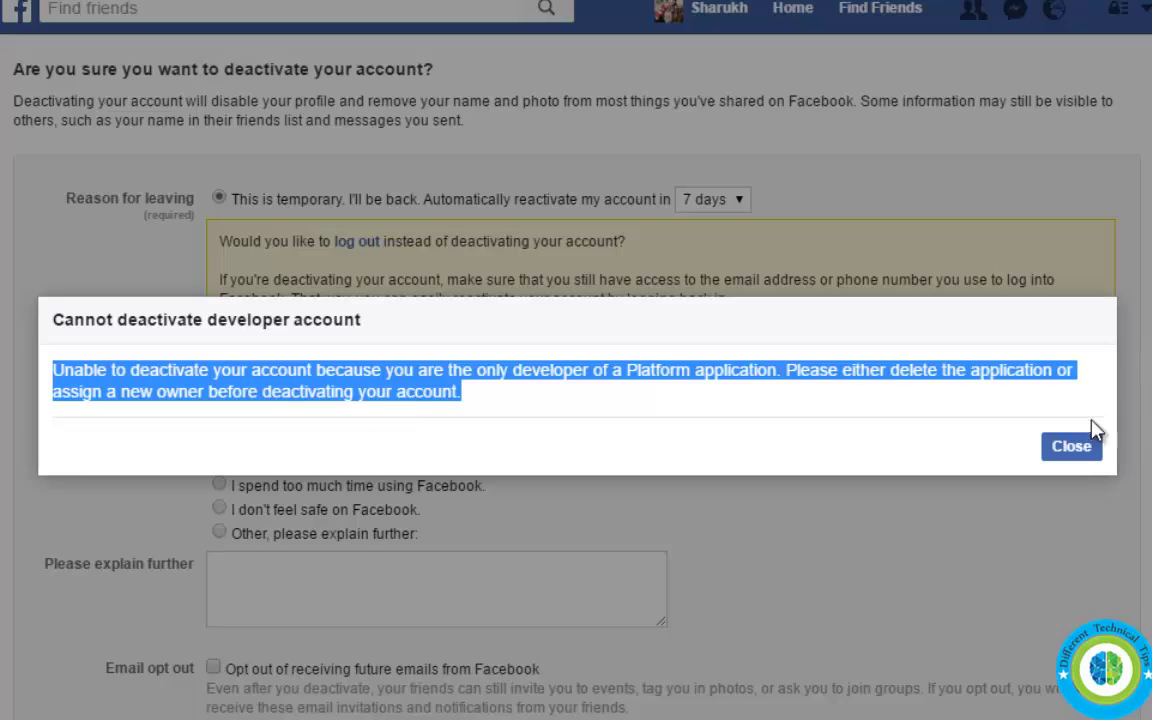
click(1072, 450)
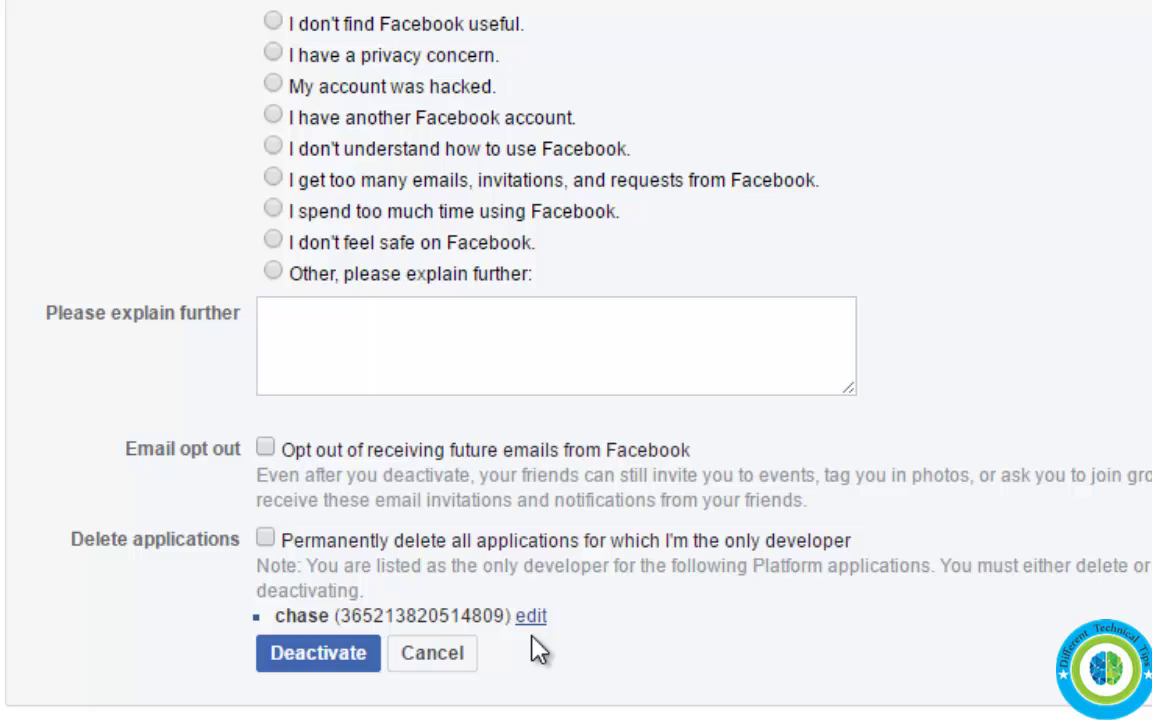
triple_click(115, 531)
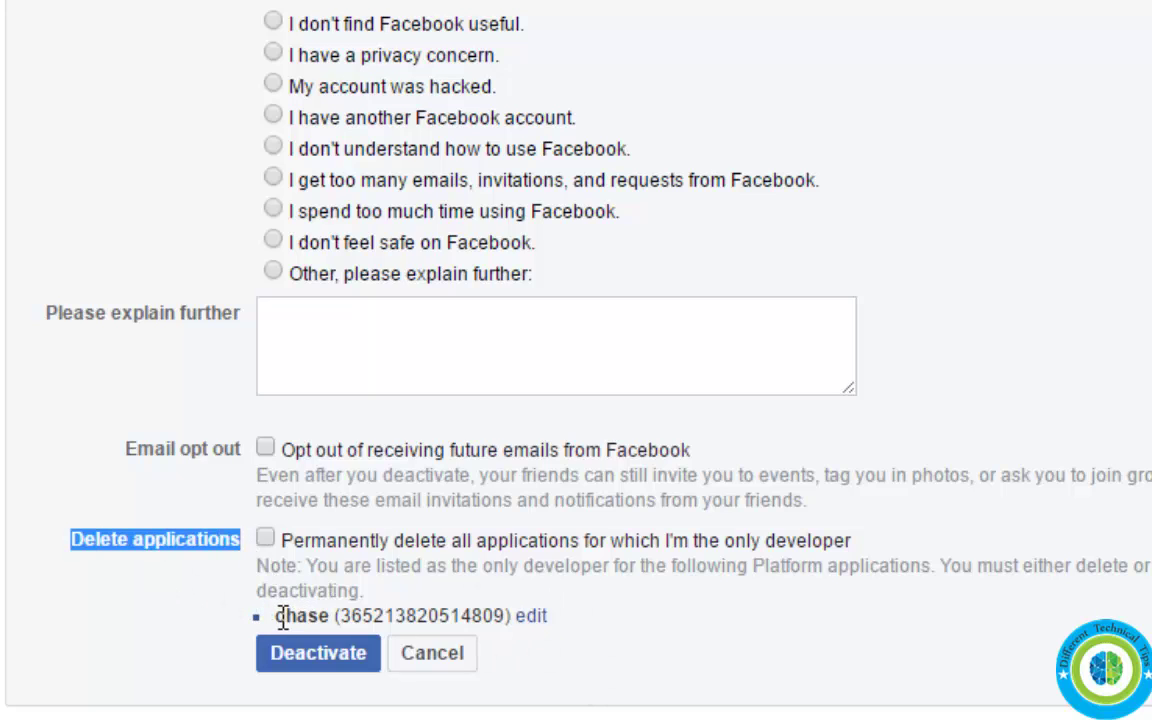
drag(280, 617, 517, 625)
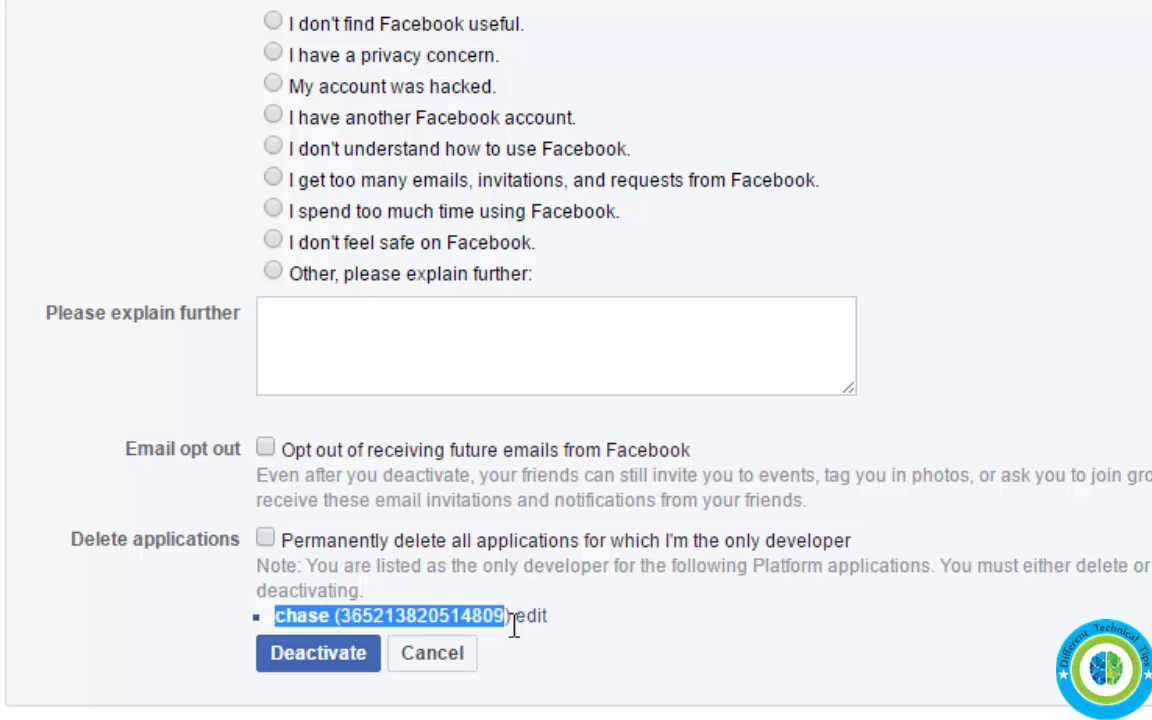
click(659, 645)
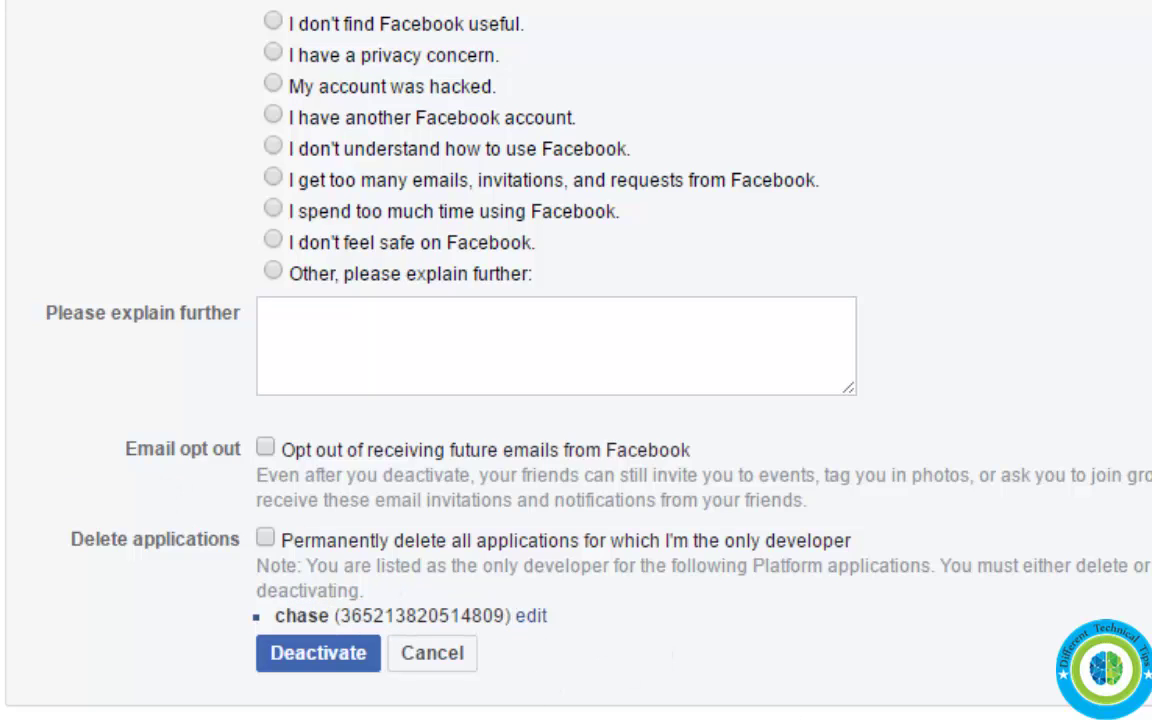
- Delete the chase app from its Settings > Advanced page, confirming with the account password
click(530, 618)
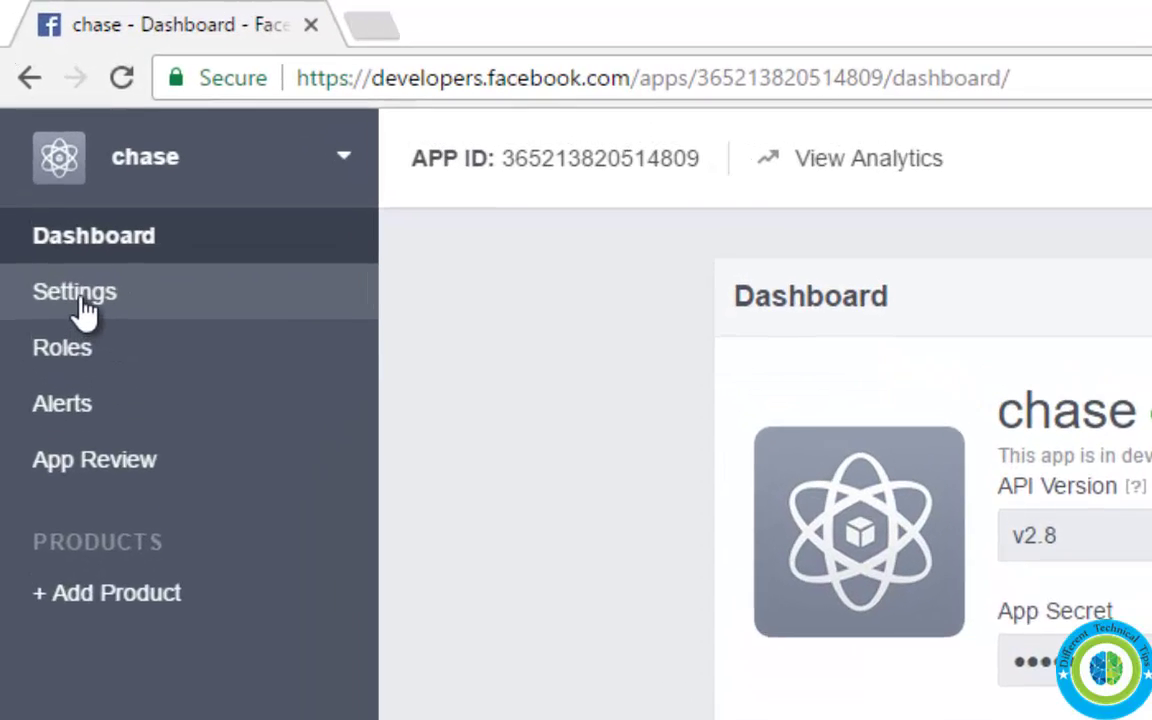
click(46, 170)
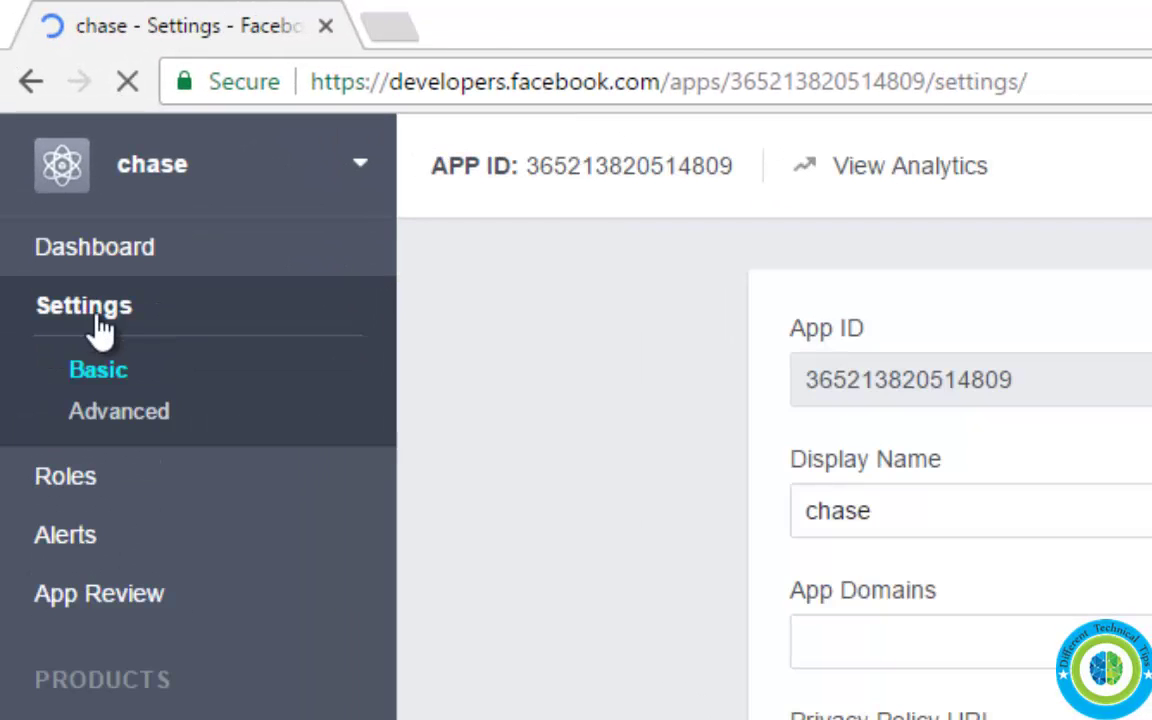
click(120, 412)
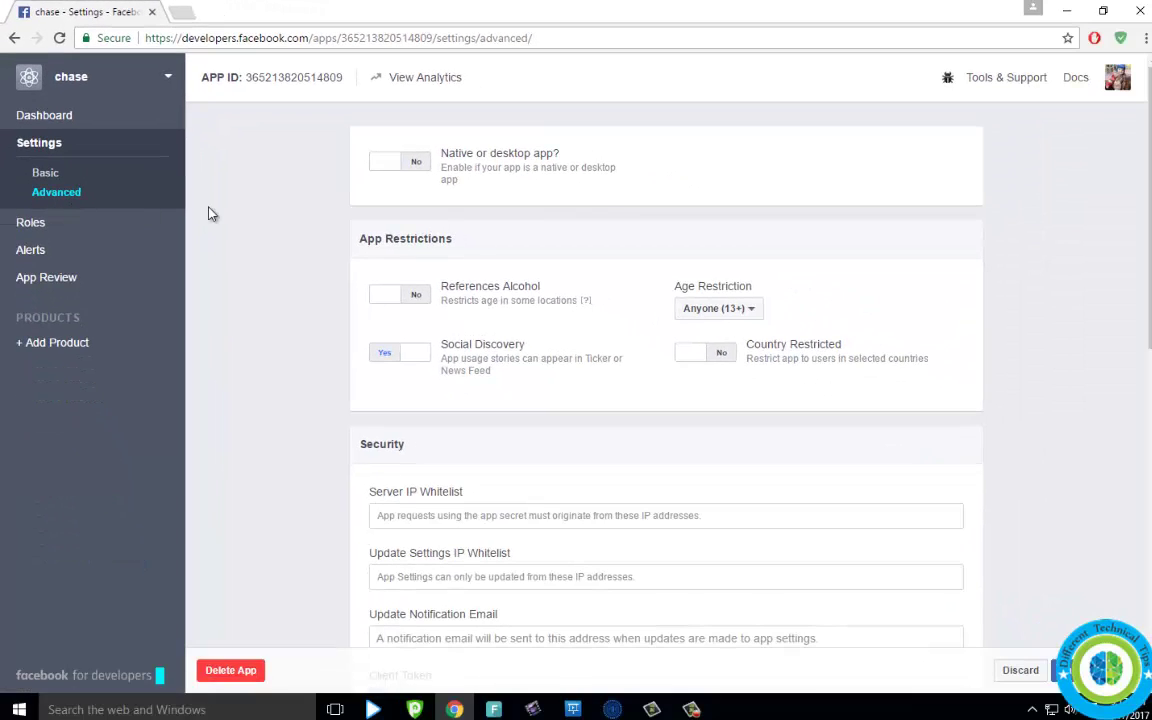
click(232, 676)
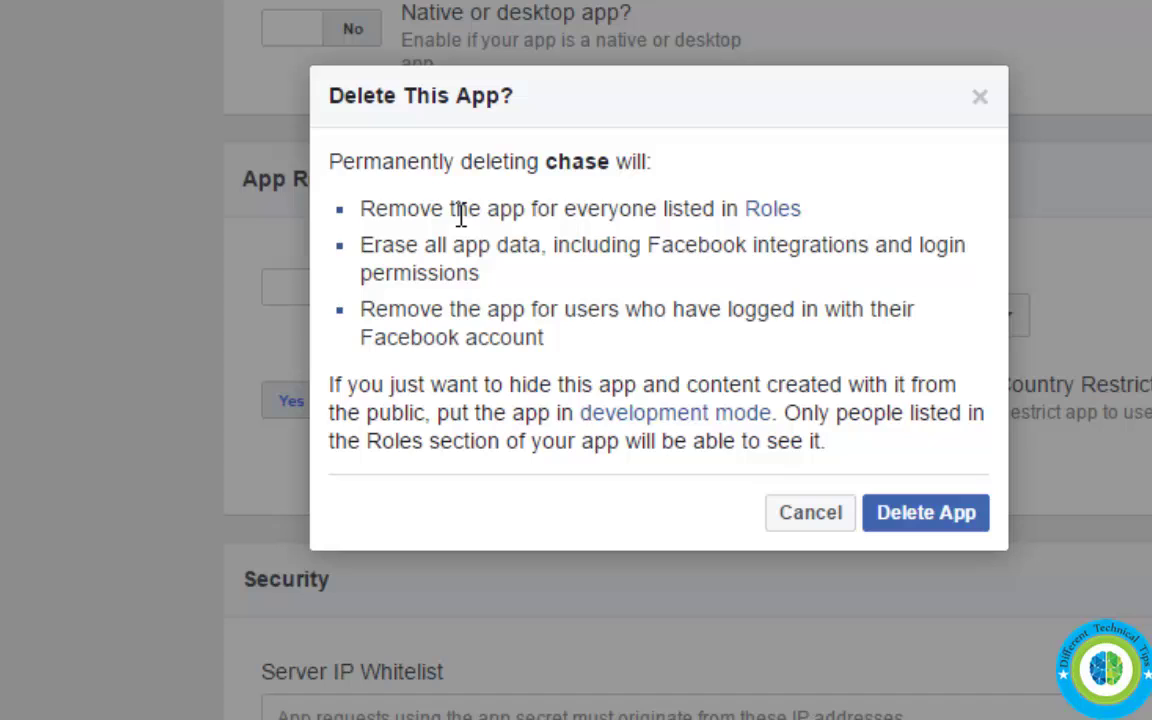
click(920, 514)
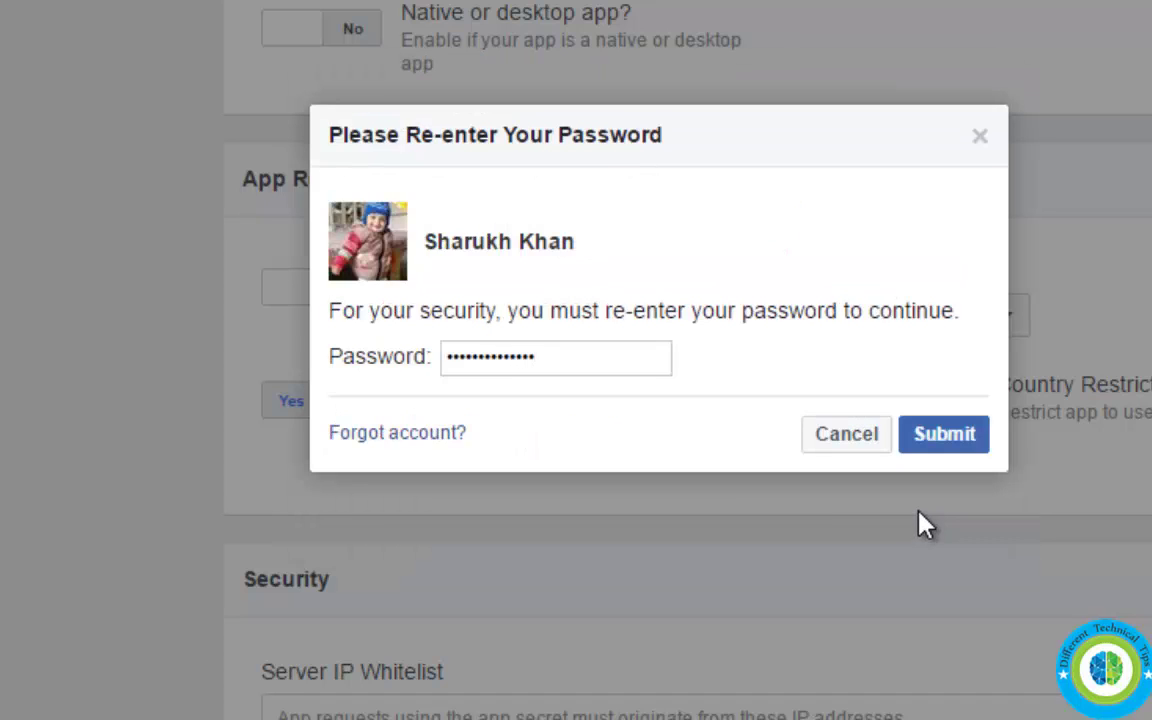
click(941, 440)
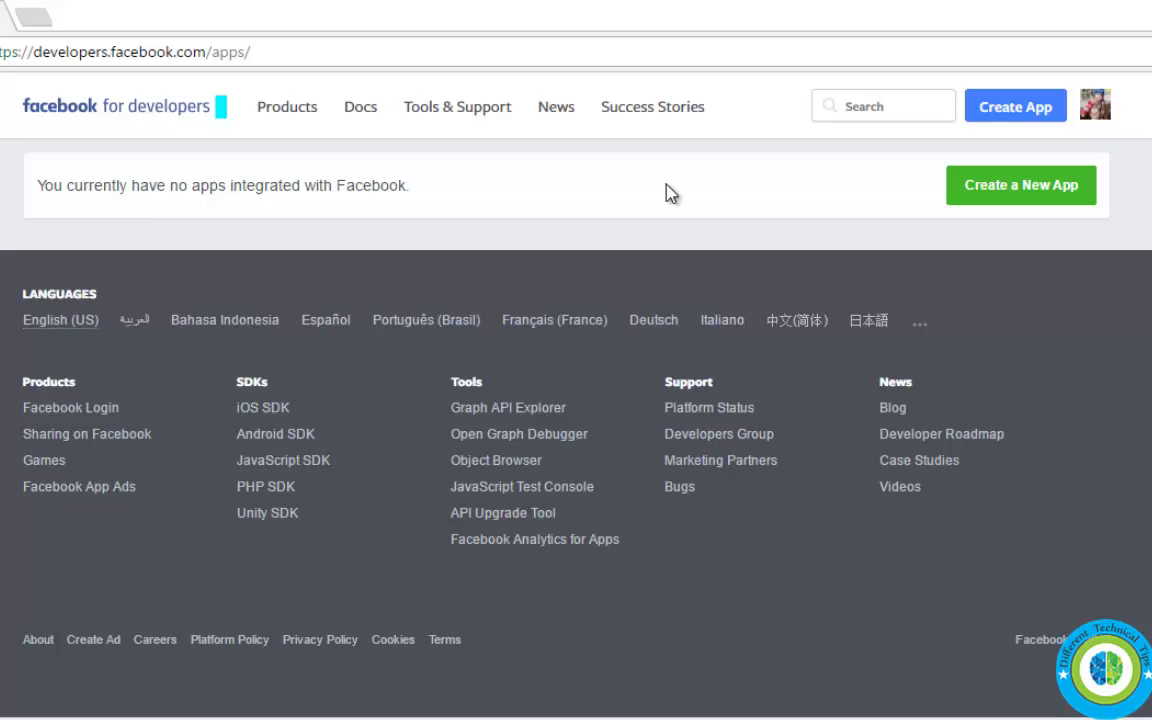
- Log out of Facebook, then sign back in with the saved e-mail and password
click(1096, 108)
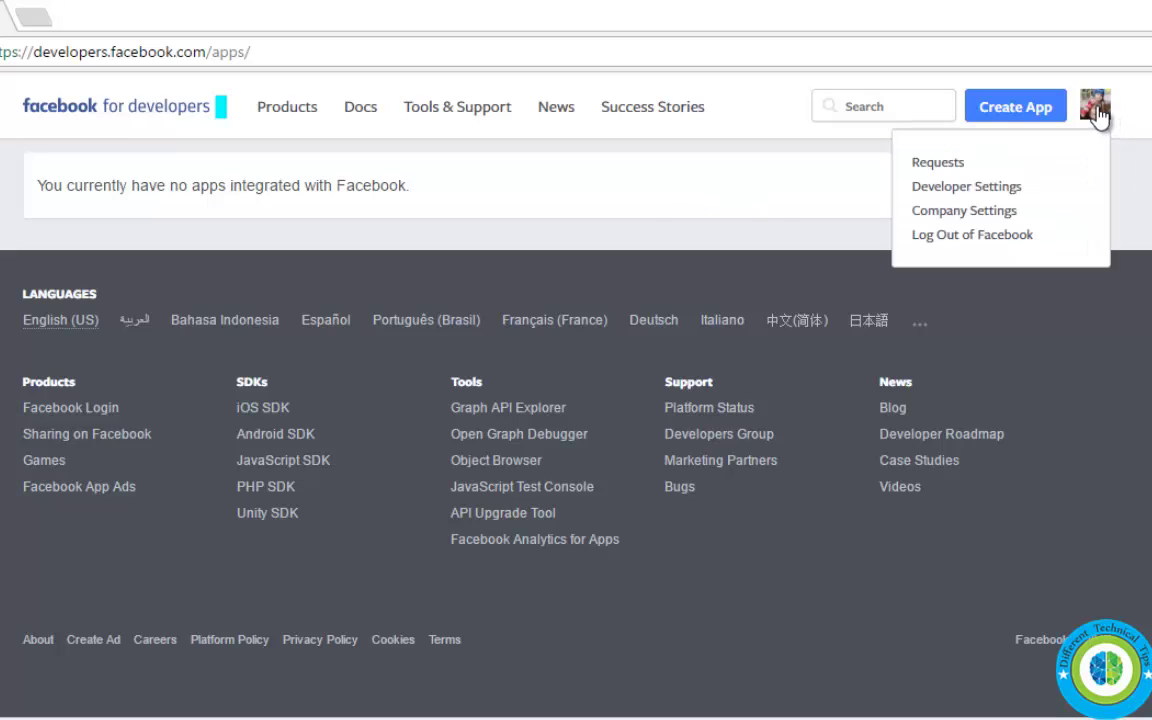
click(976, 237)
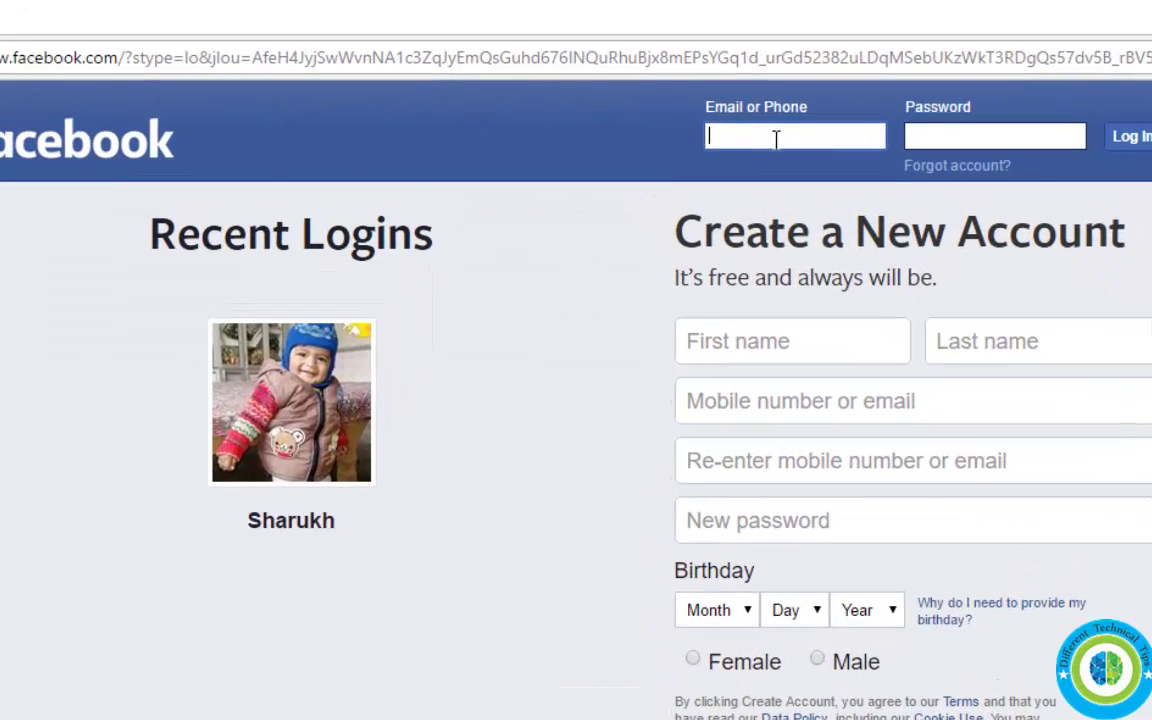
click(744, 118)
click(722, 146)
click(879, 117)
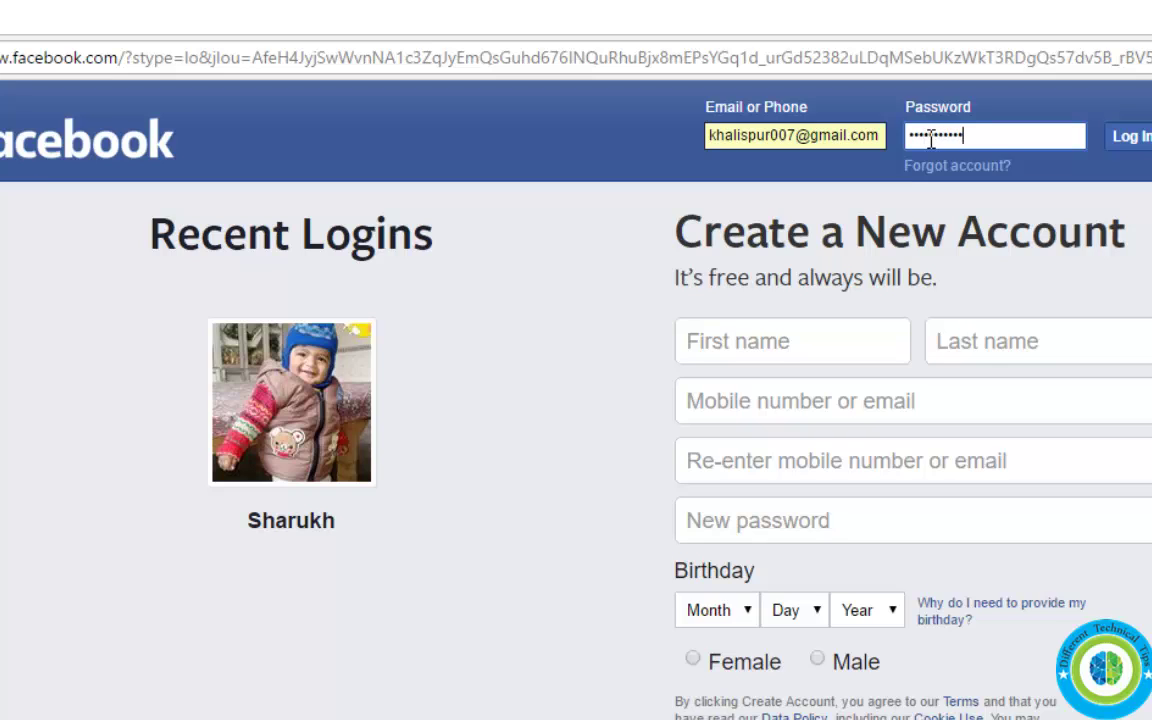
key(Return)
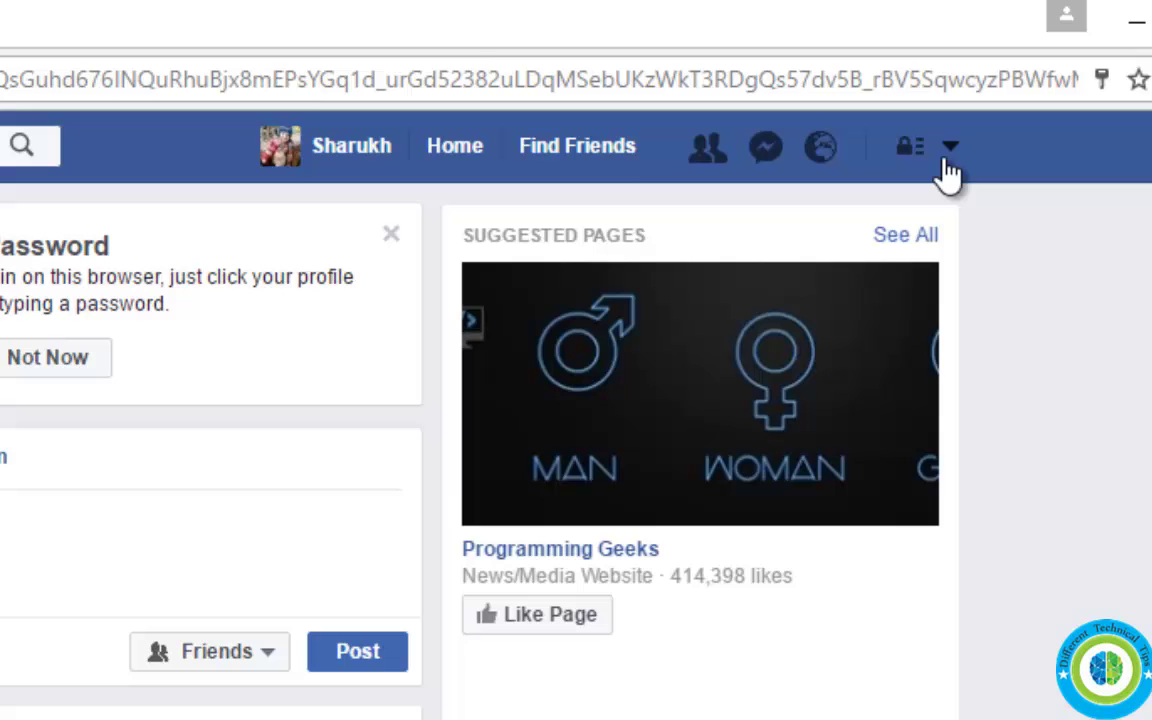
- Open the Deactivate Your Account form again via Settings > Security
click(950, 150)
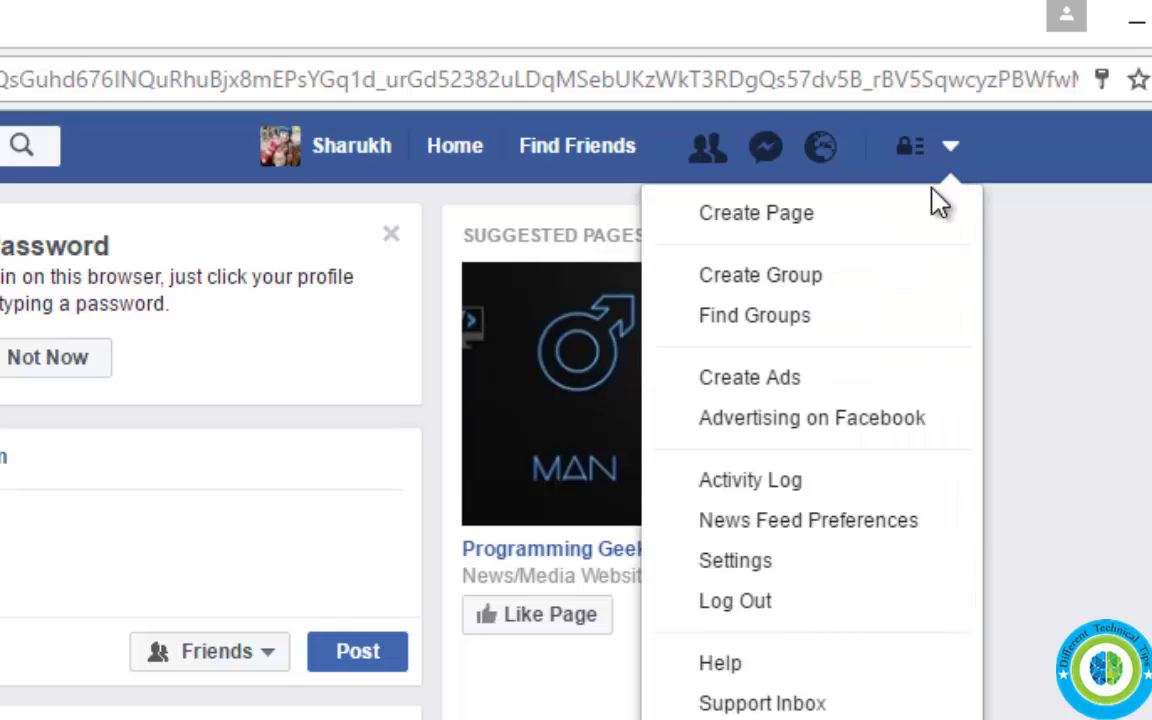
click(768, 564)
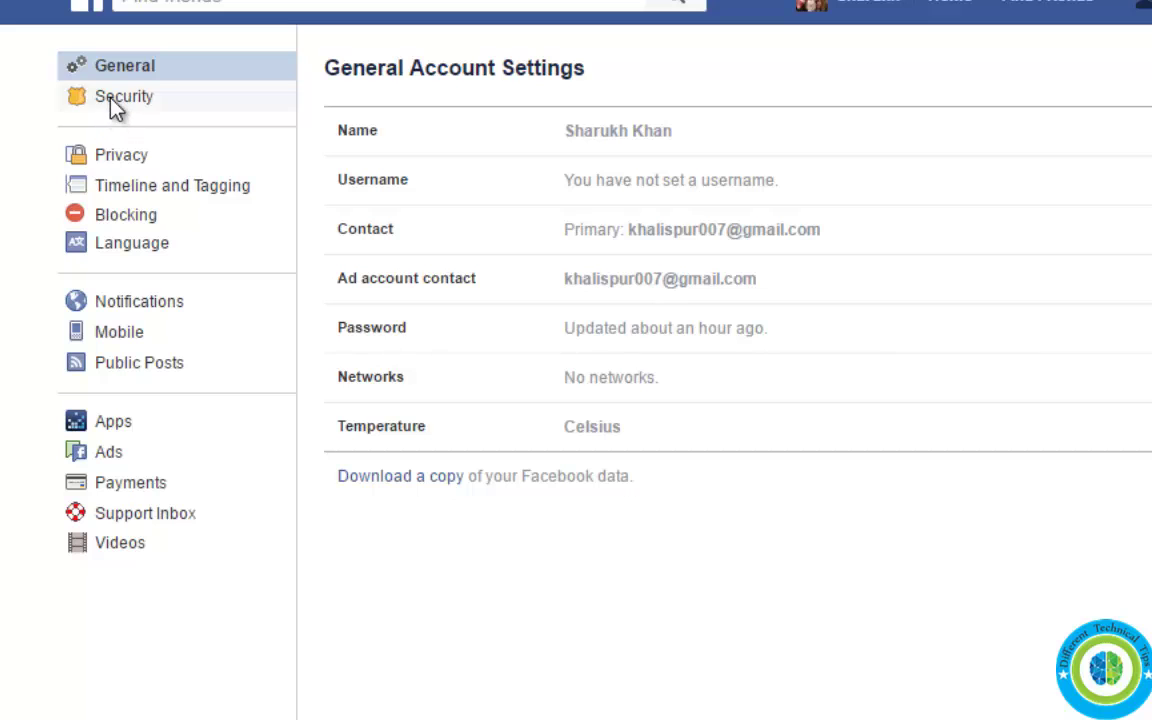
click(112, 99)
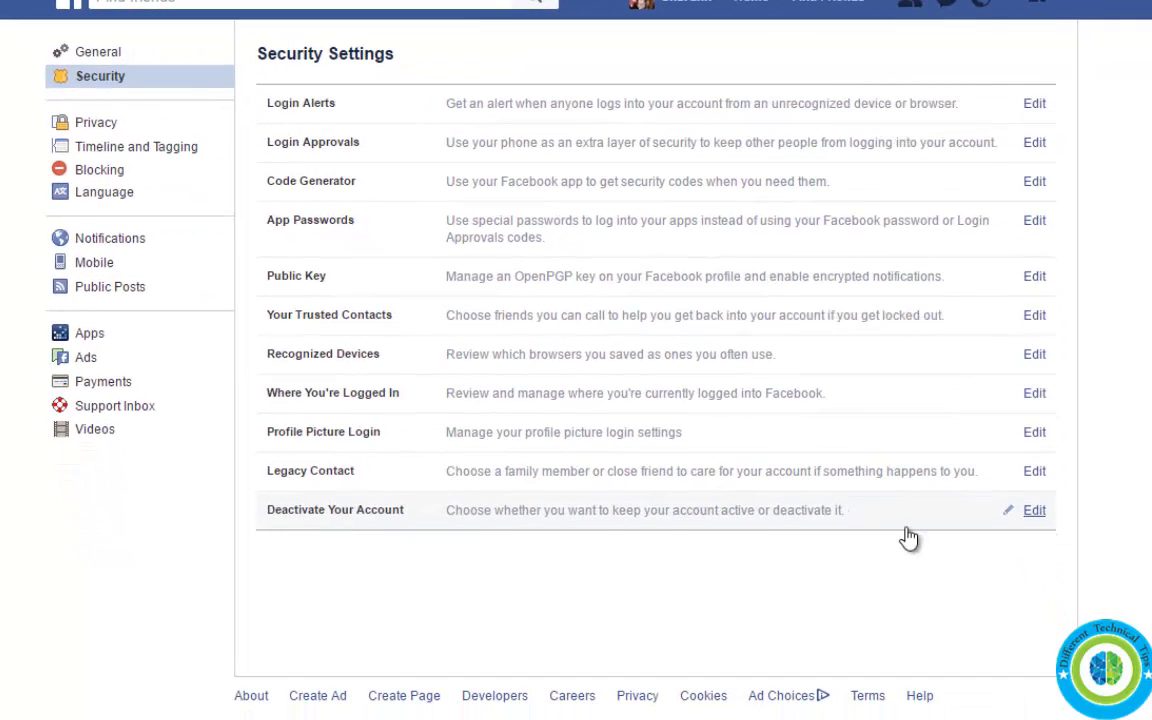
click(1035, 511)
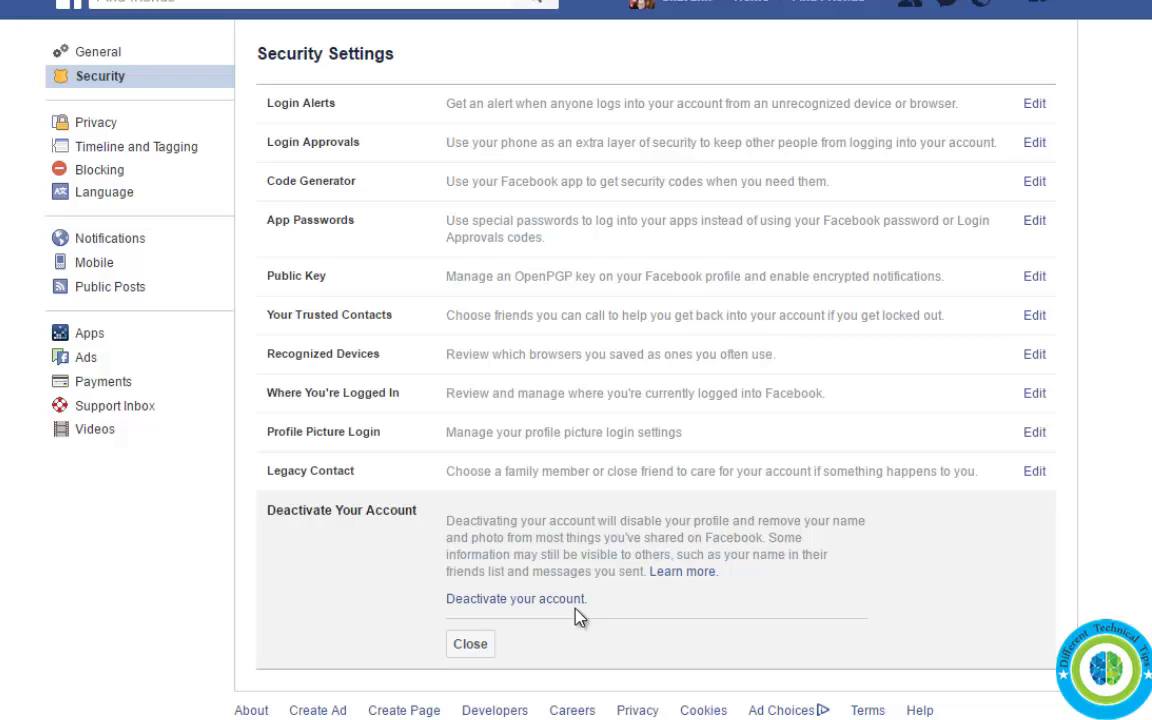
click(526, 600)
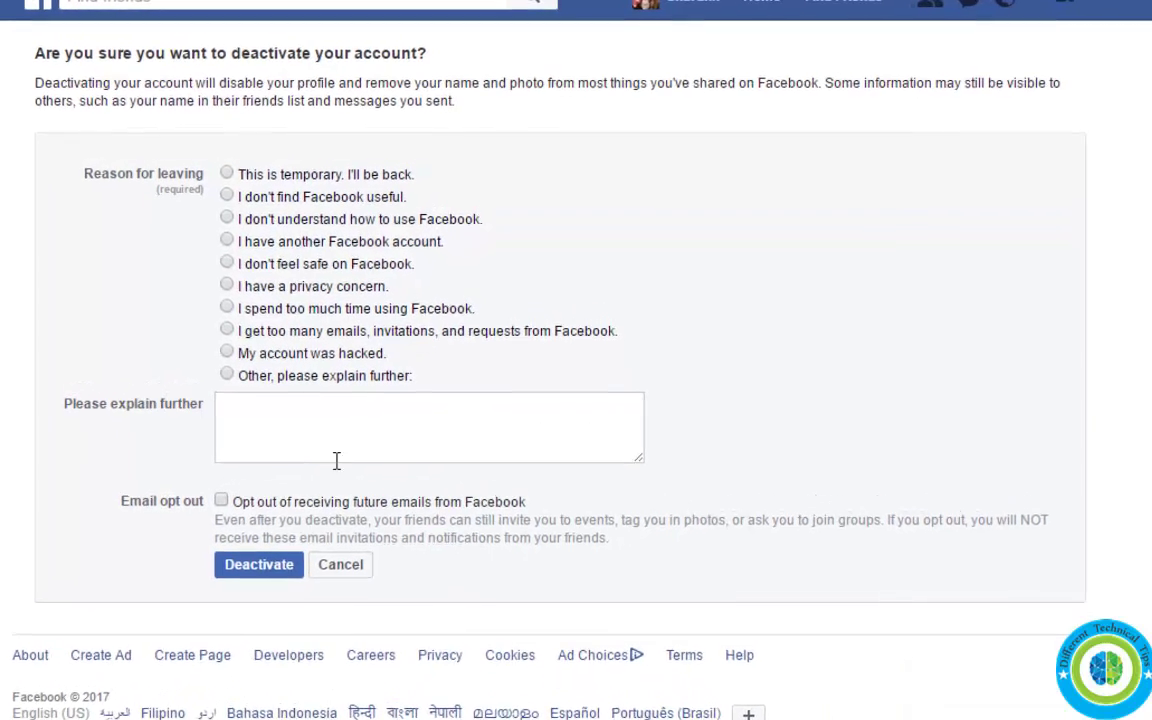
- Choose 'This is temporary', dismiss the log-out suggestion, and confirm Deactivate Now
click(221, 177)
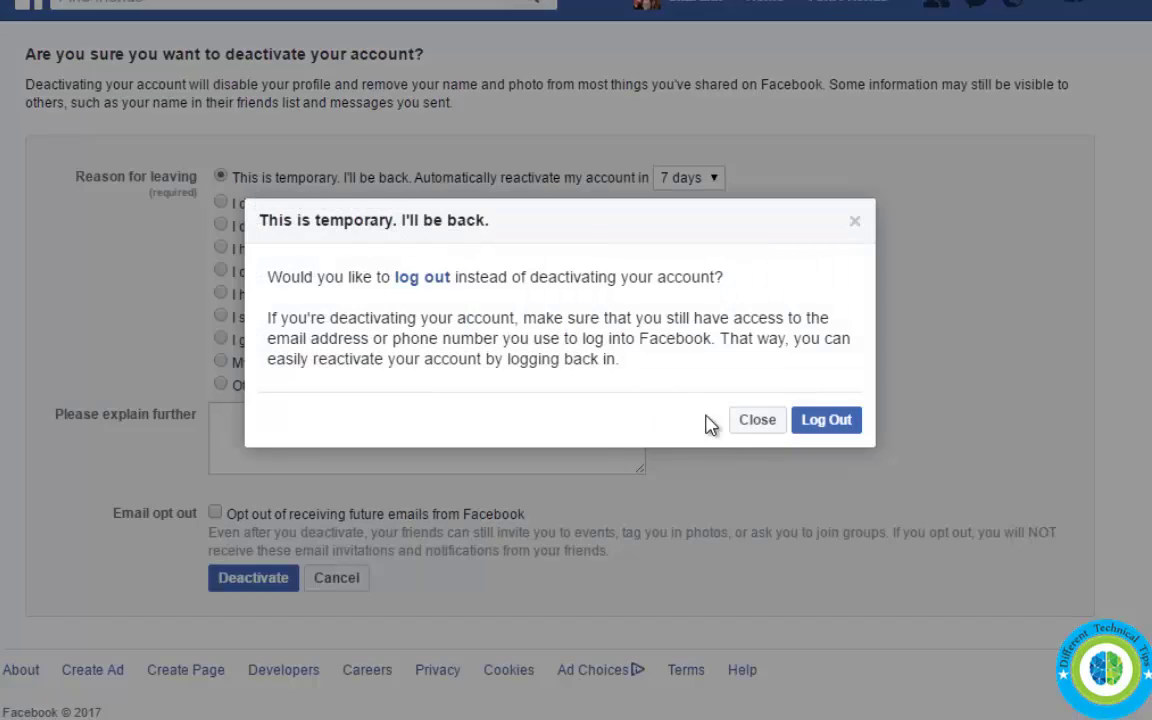
click(760, 424)
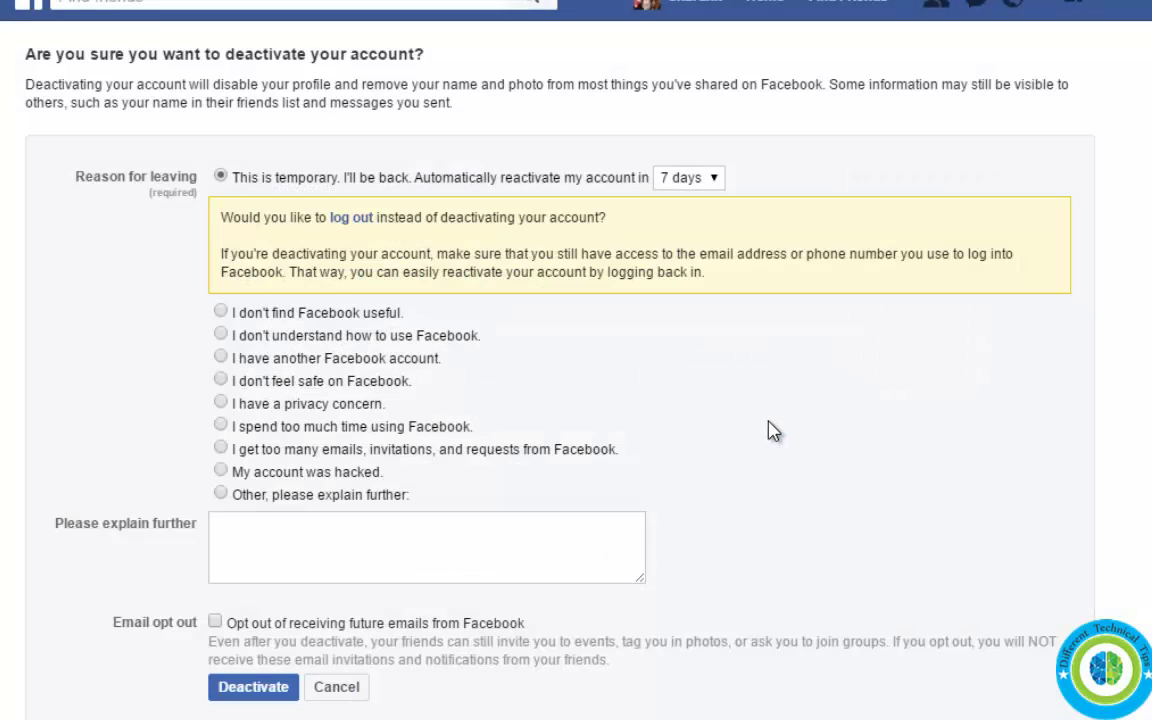
click(253, 690)
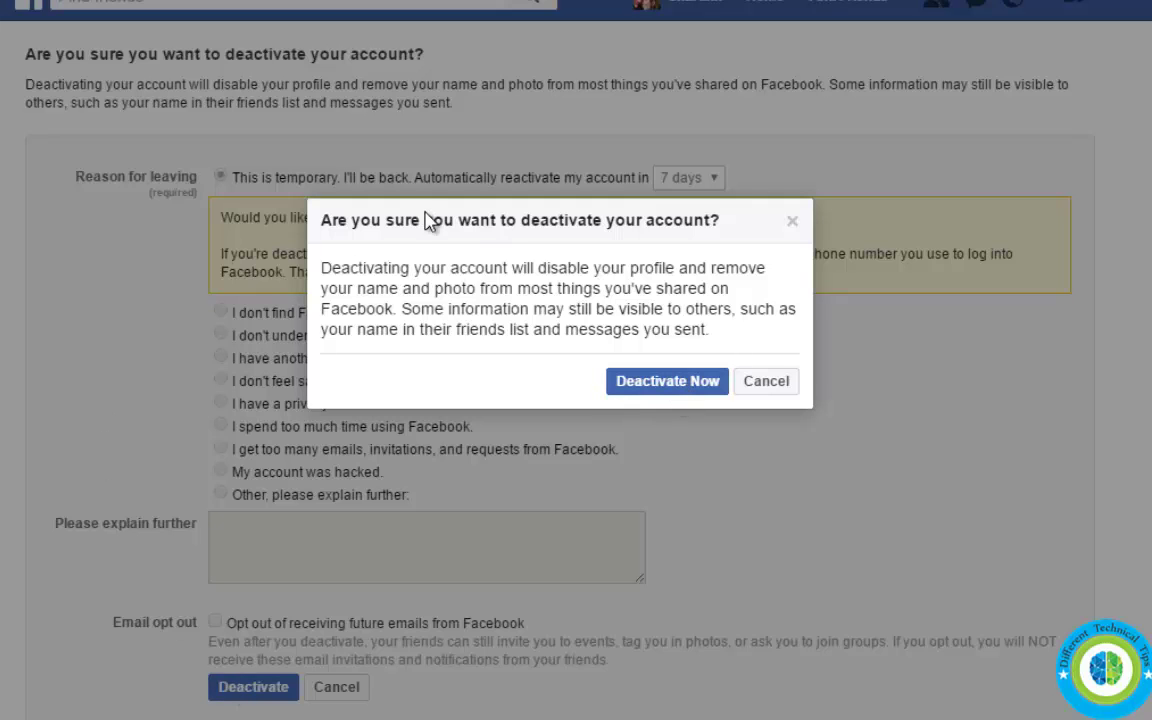
drag(462, 219, 689, 363)
click(681, 385)
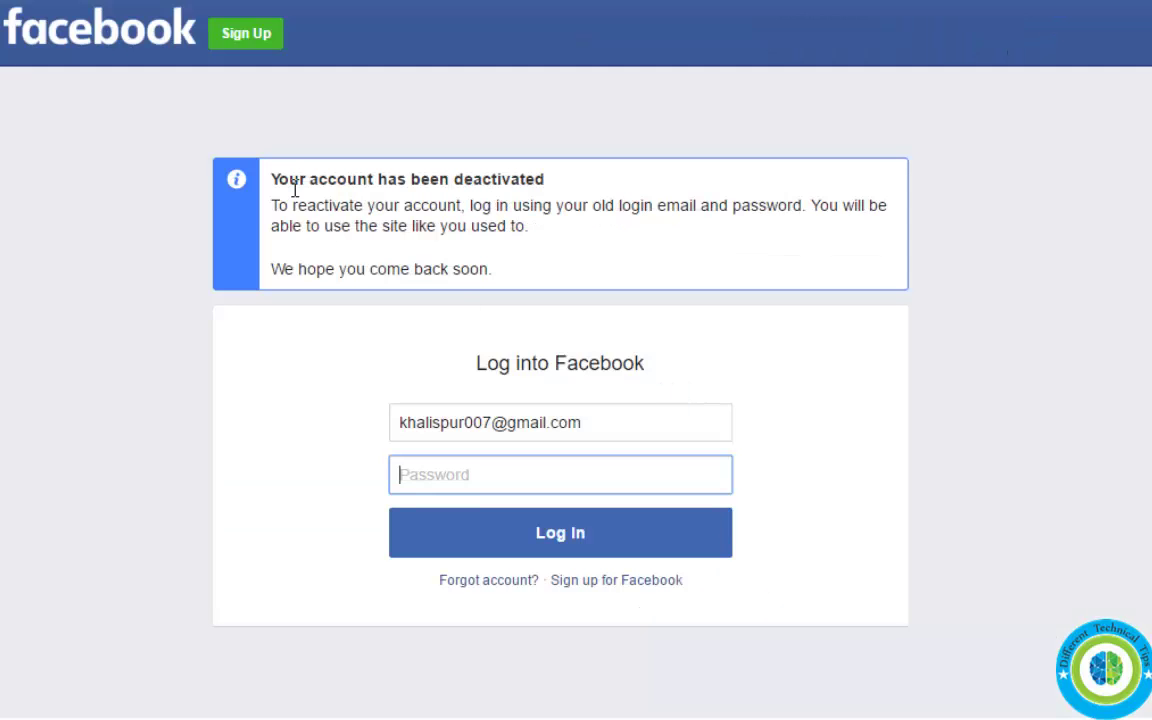
drag(289, 180, 589, 180)
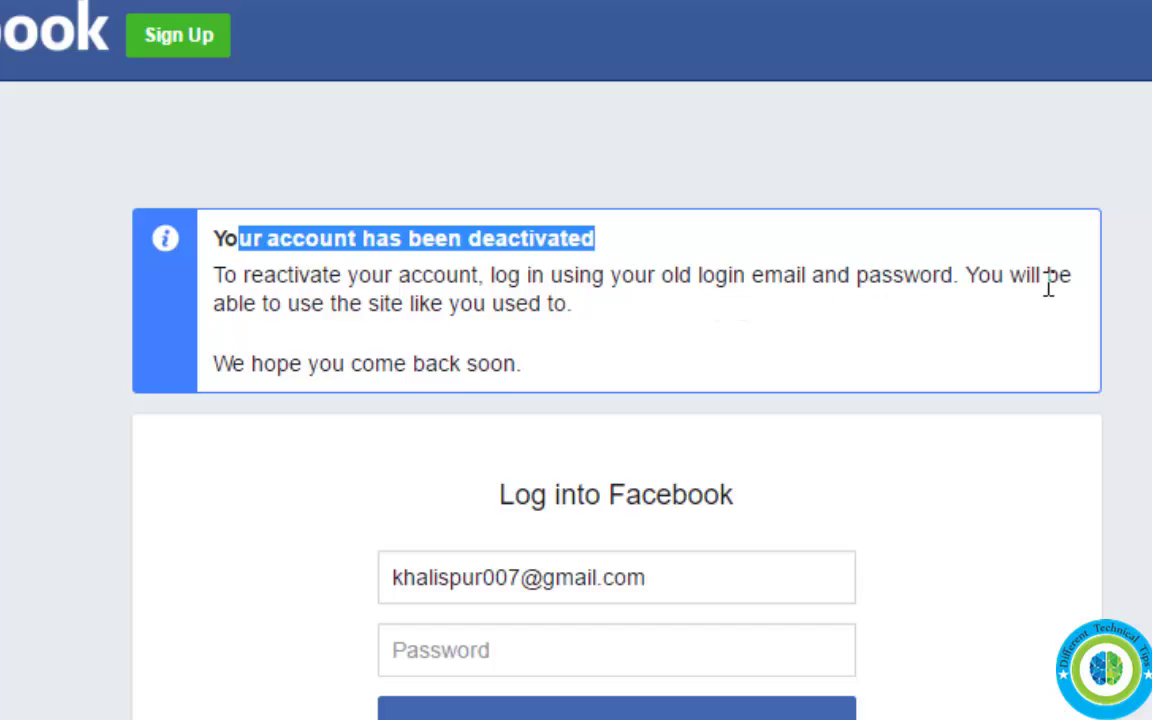
- Highlight the reactivation and 'come back soon' text, then close the Chrome window
drag(452, 298, 663, 342)
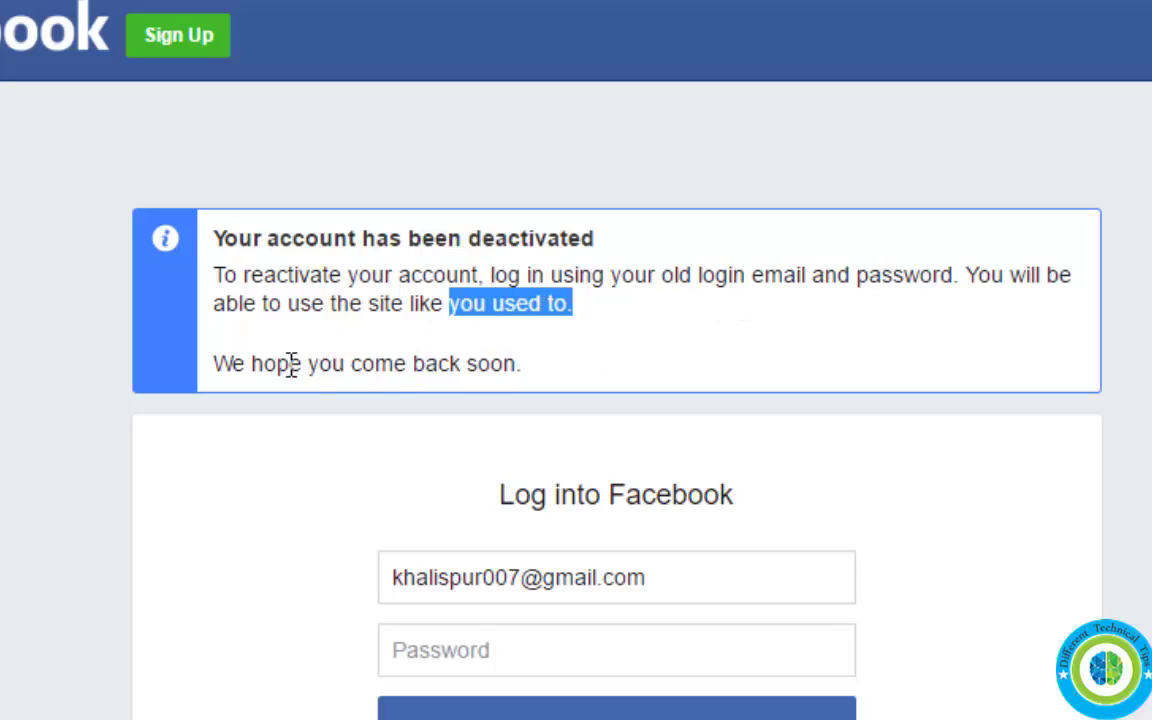
drag(276, 363, 823, 388)
click(823, 388)
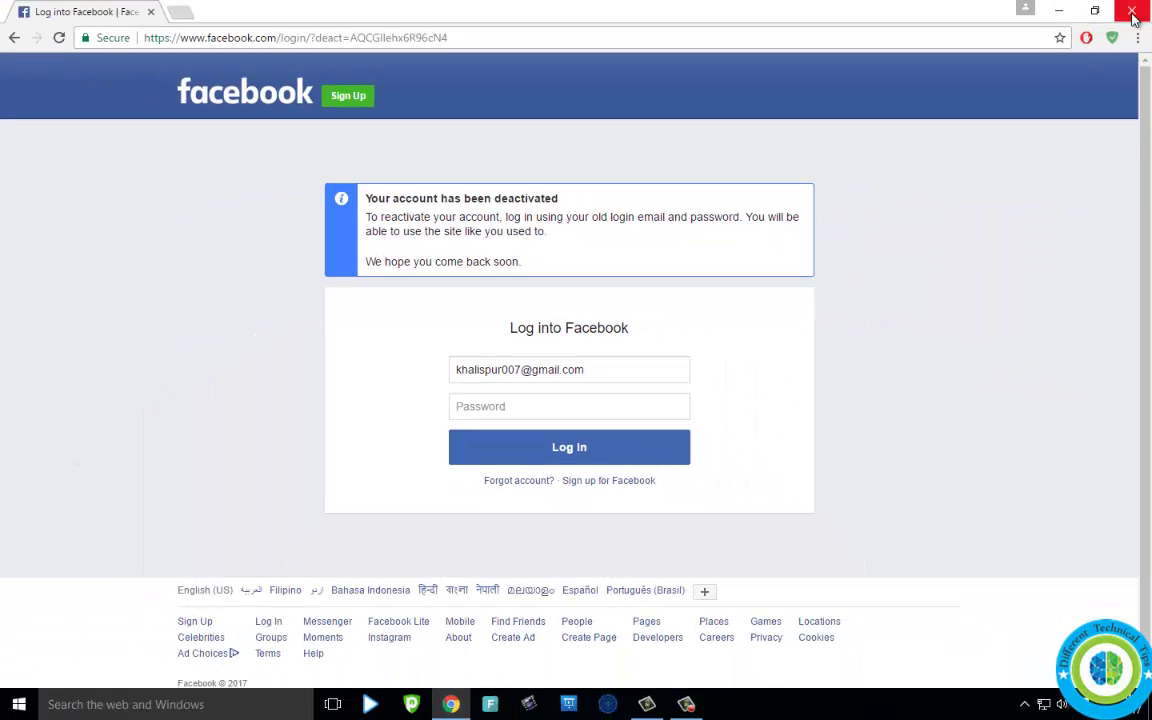
click(1133, 12)
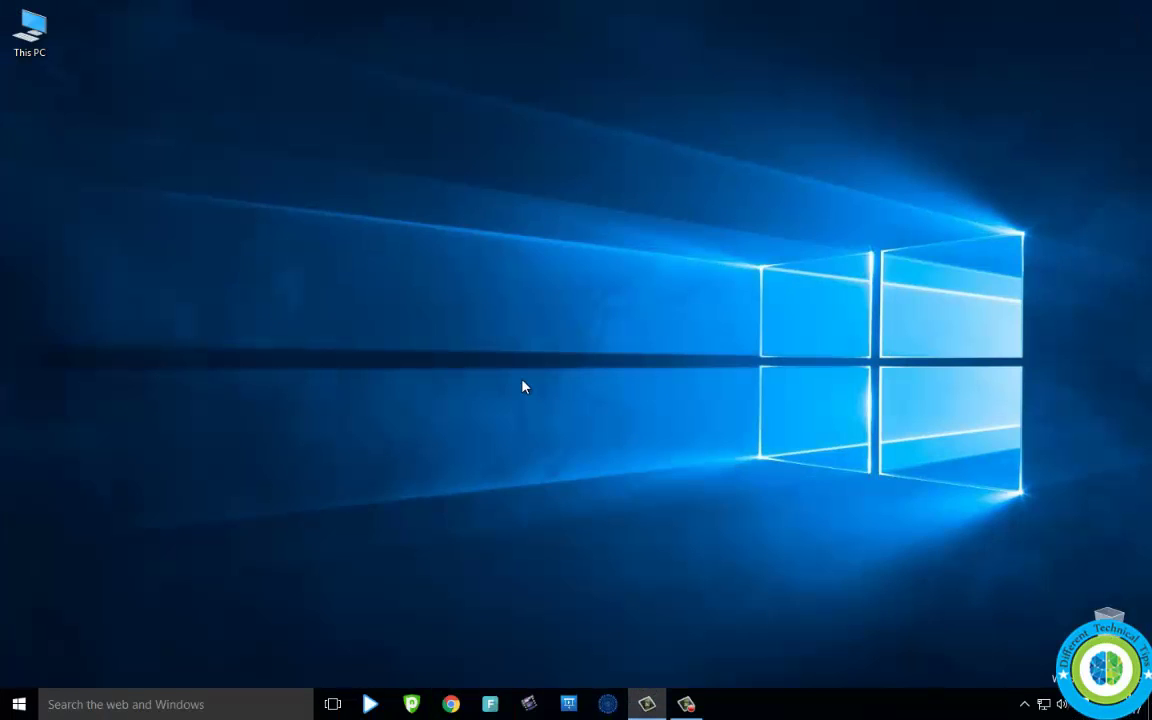